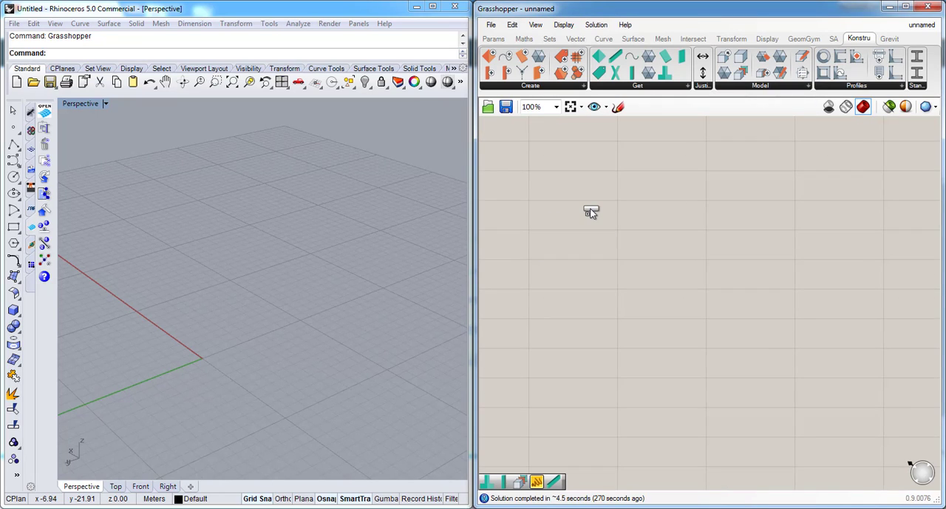
- Place a Konstru Select Model component on the canvas and choose "My new Model" as its model
click(590, 213)
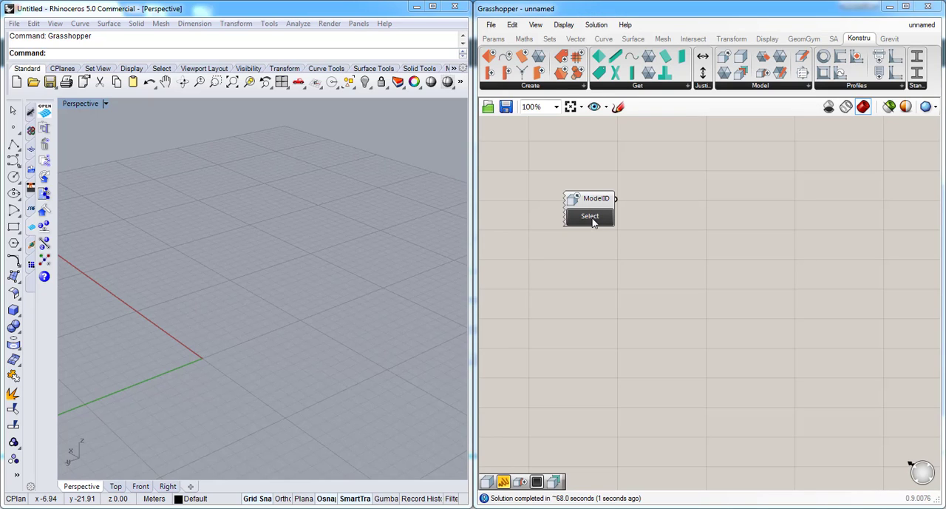
click(590, 216)
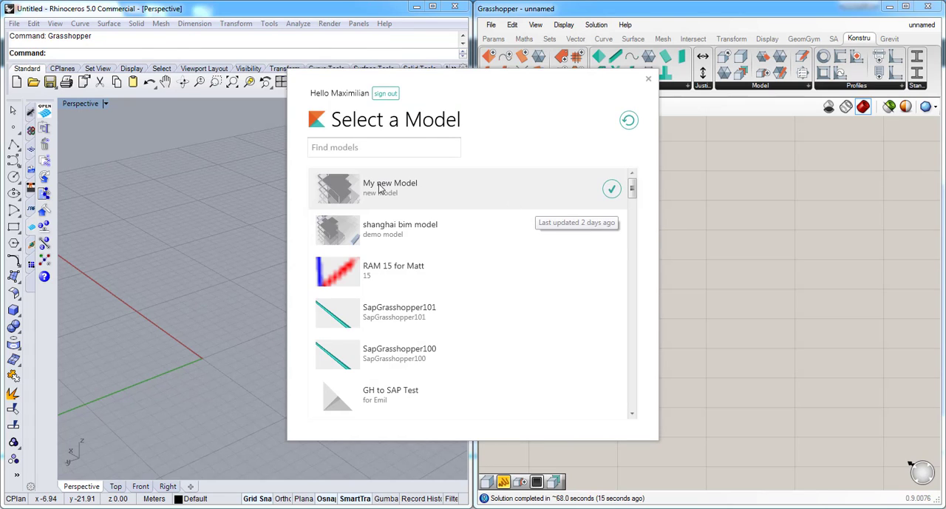
click(612, 189)
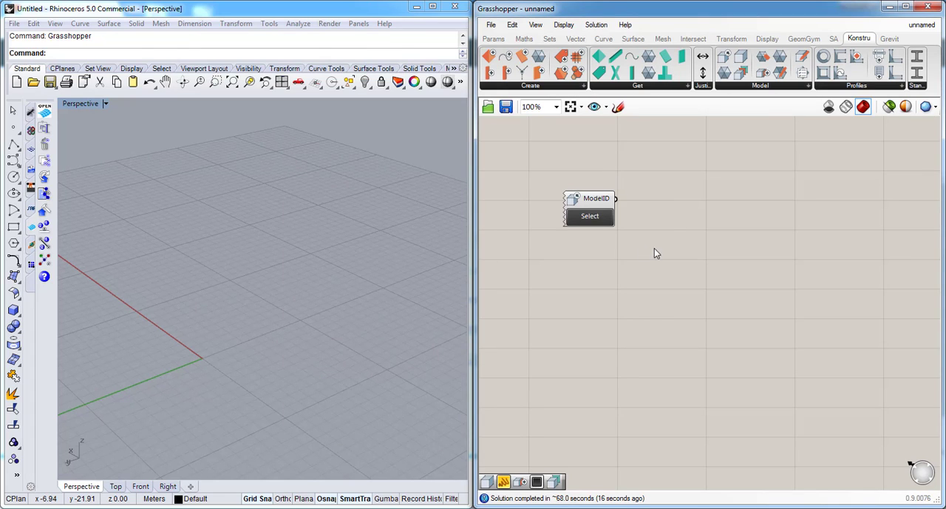
- Add a Version Data component beside the model selector and wire ModelID into its Model ID input
click(771, 87)
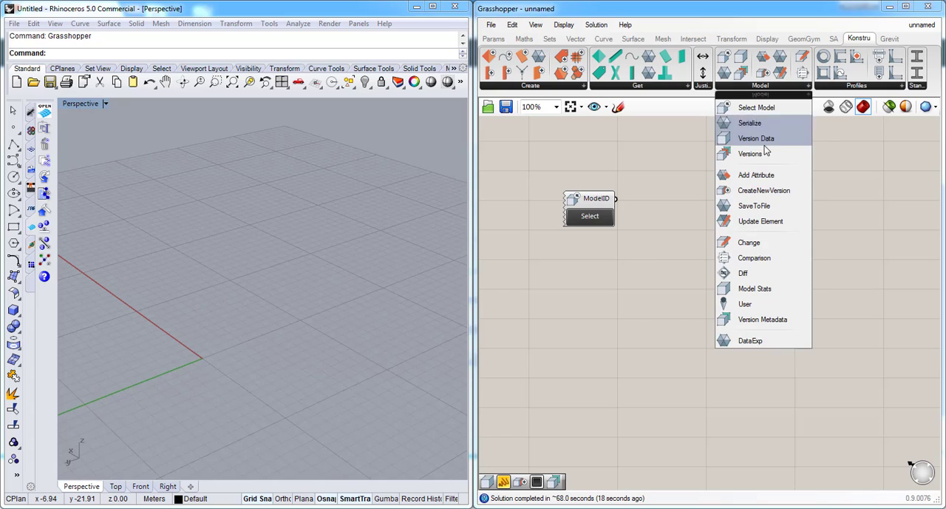
click(747, 127)
click(678, 188)
drag(615, 198, 636, 170)
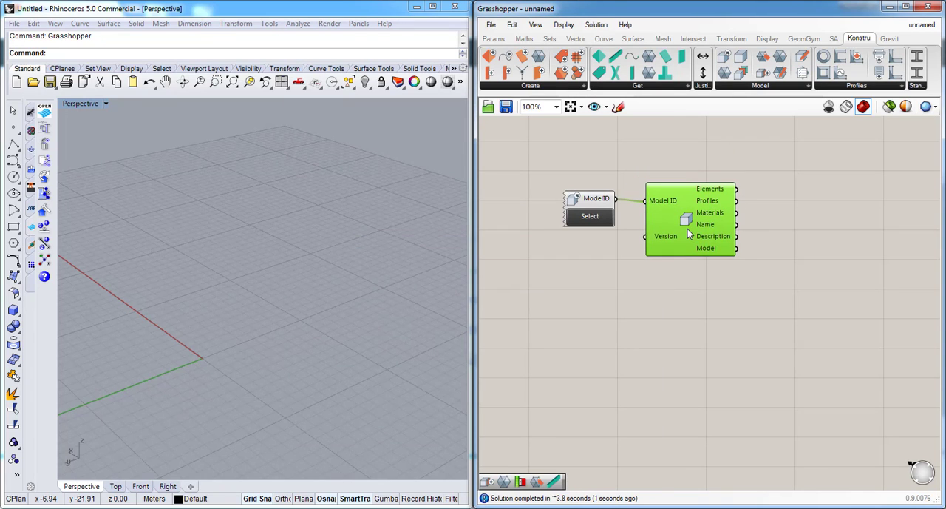
drag(688, 233, 682, 231)
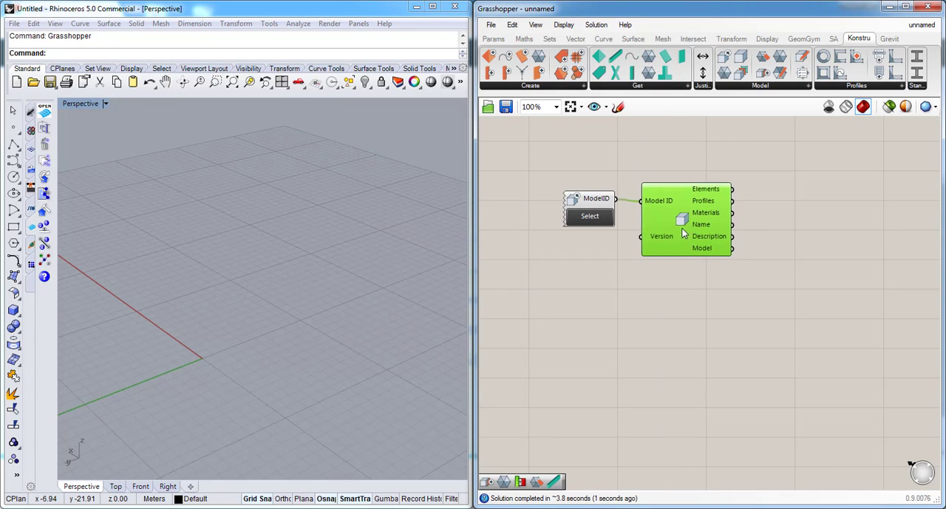
- Add a Get Element component and feed it the Elements output of the Version Data component
click(644, 85)
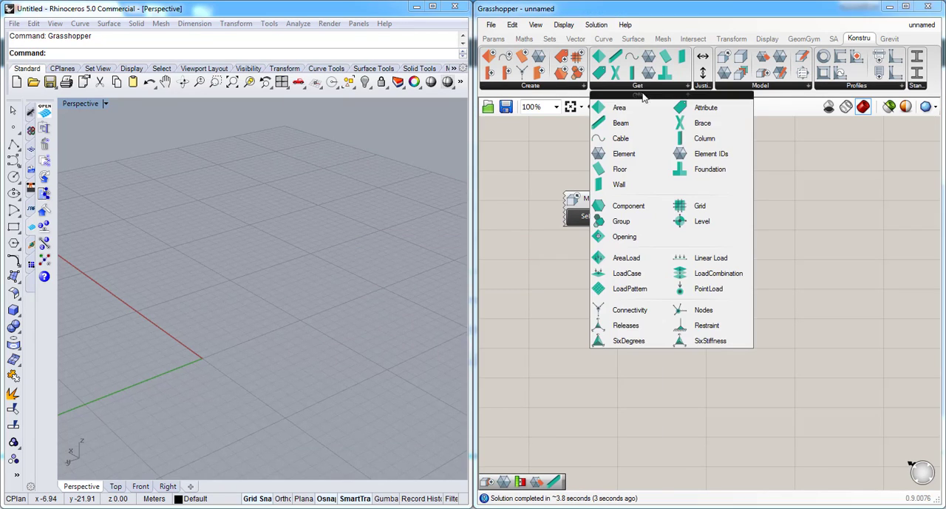
drag(624, 153, 811, 170)
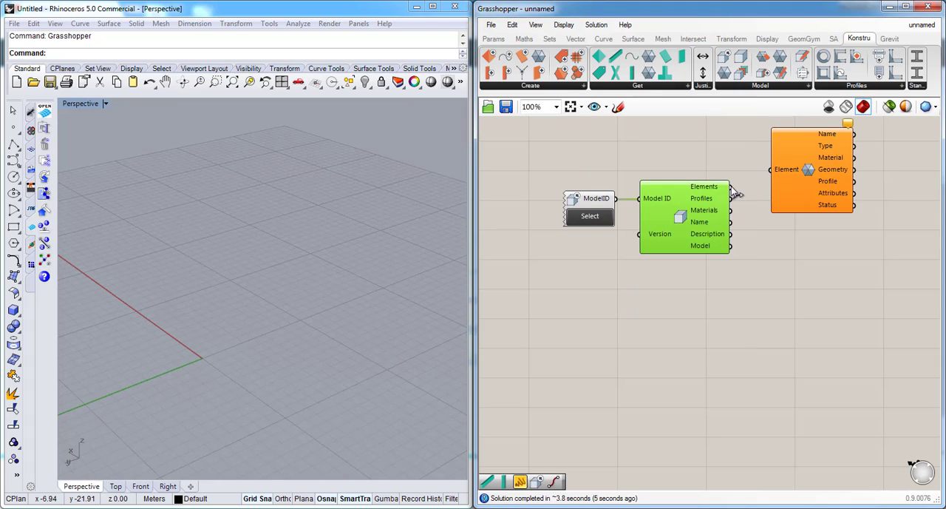
drag(730, 186, 812, 203)
scroll(655, 142, down, 1)
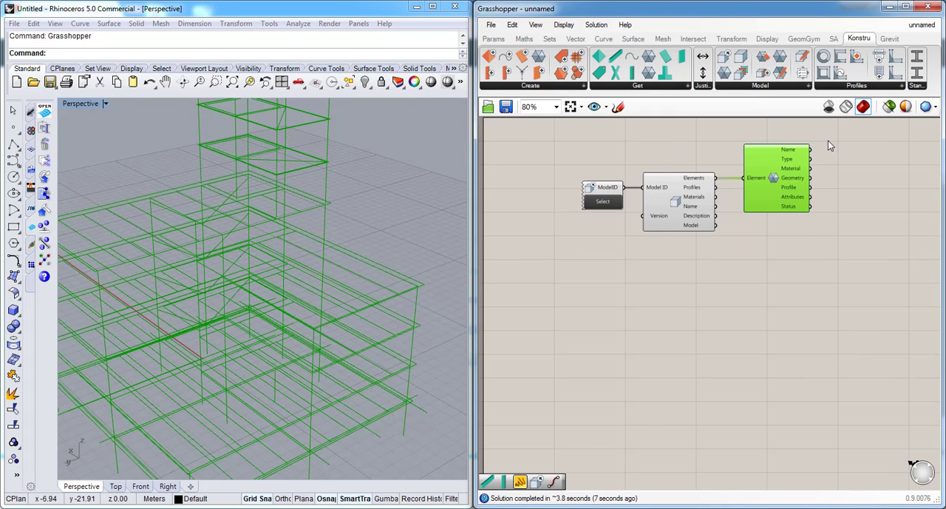
scroll(827, 141, up, 2)
drag(749, 210, 766, 193)
- Add a Get Beam component below the Element component and wire the model's Elements output into it
click(656, 90)
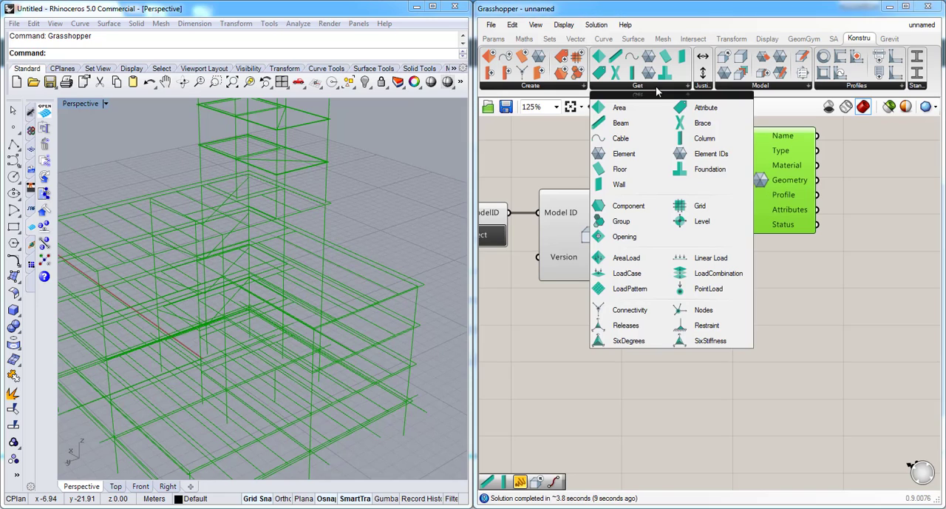
drag(640, 124, 743, 279)
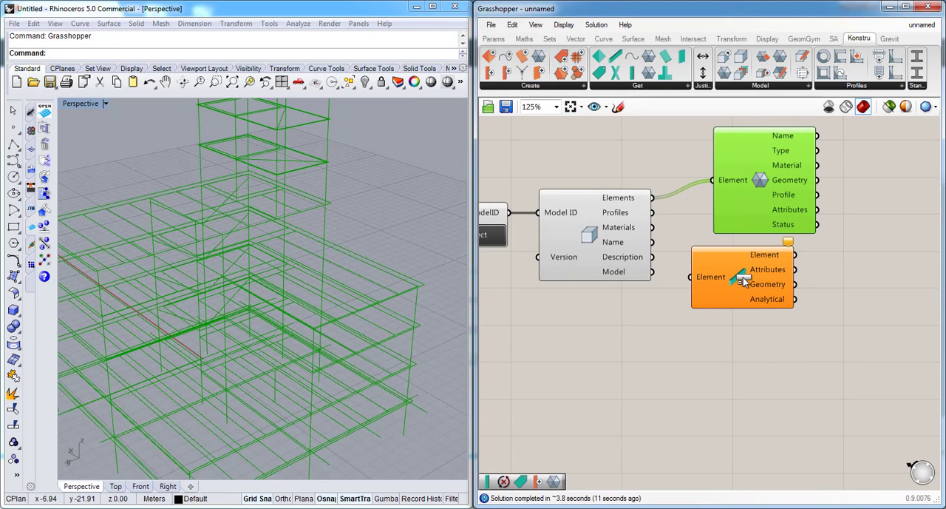
drag(653, 198, 691, 278)
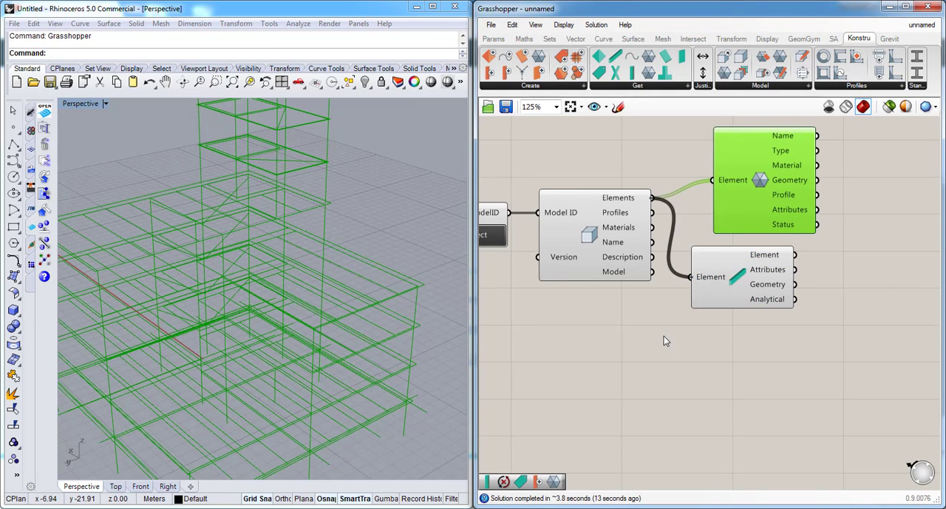
scroll(633, 241, down, 2)
scroll(784, 277, up, 2)
click(672, 263)
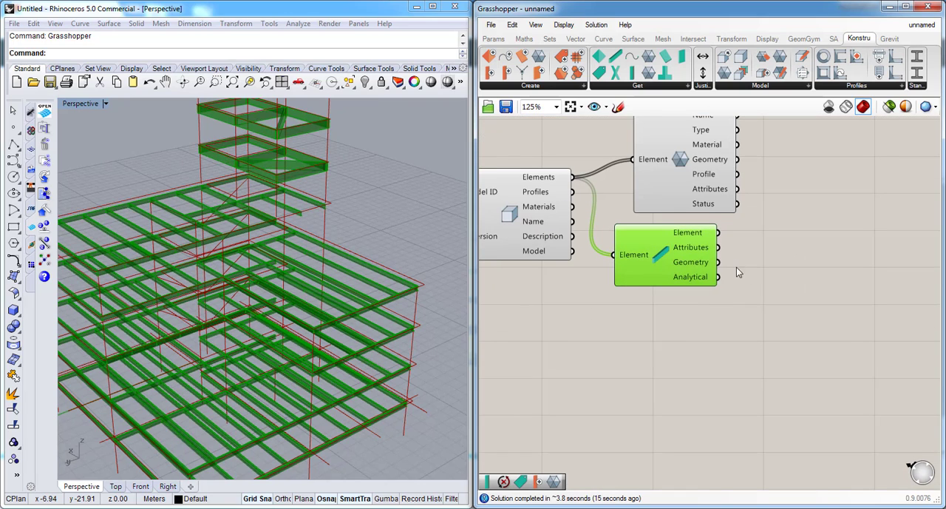
- Add a List Item component and connect the Beam component's Element output to its List input
double_click(772, 287)
text(item)
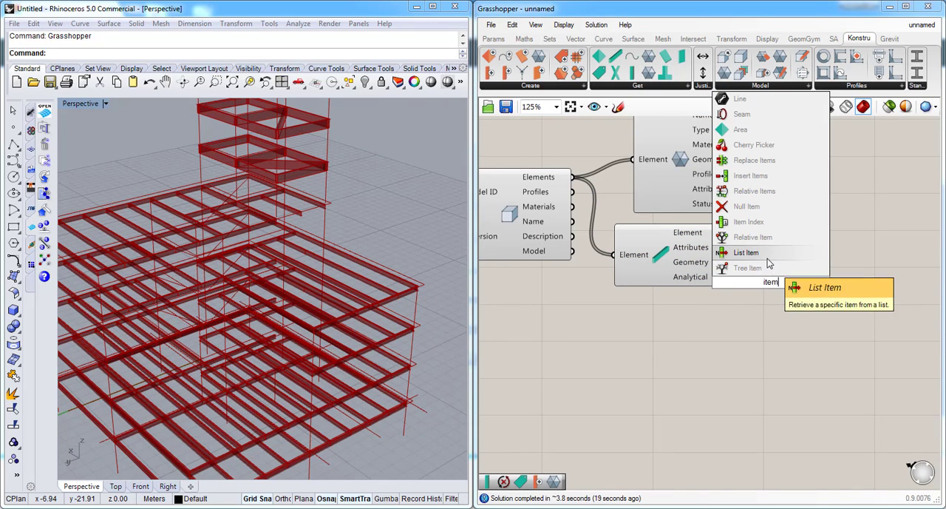
click(769, 252)
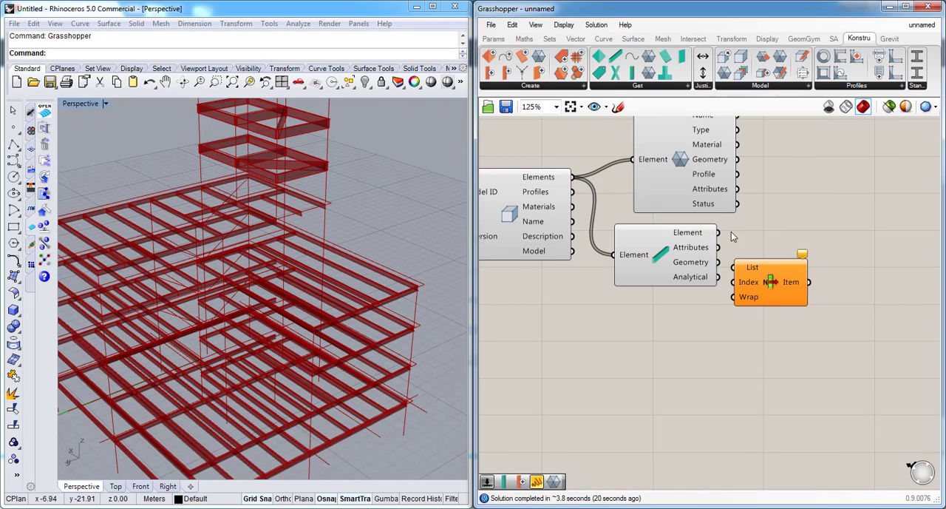
drag(718, 232, 746, 257)
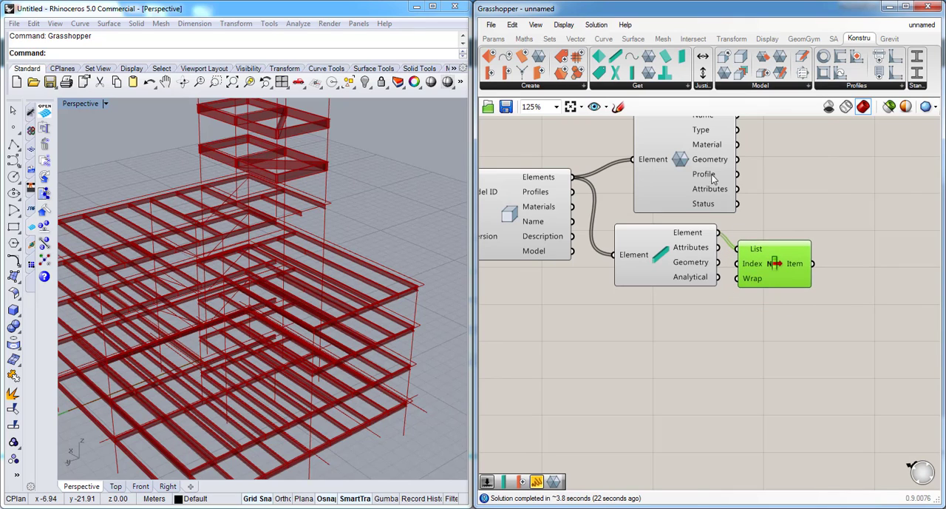
- Move the Get Element component aside and replace its input with the List Item's Item output
drag(698, 181, 877, 199)
drag(813, 264, 812, 178)
scroll(715, 169, down, 2)
scroll(700, 211, up, 1)
- Turn off the geometry preview of the Beam component
right_click(566, 265)
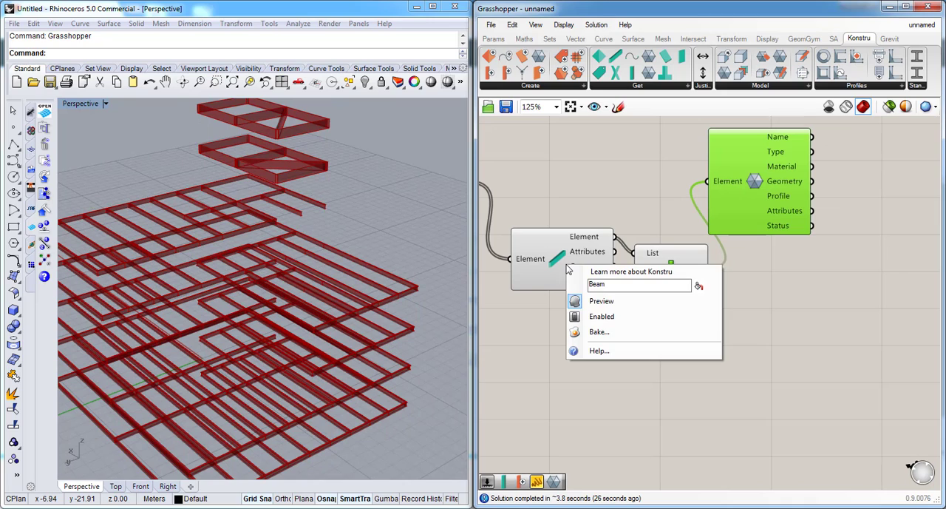
click(600, 301)
click(595, 320)
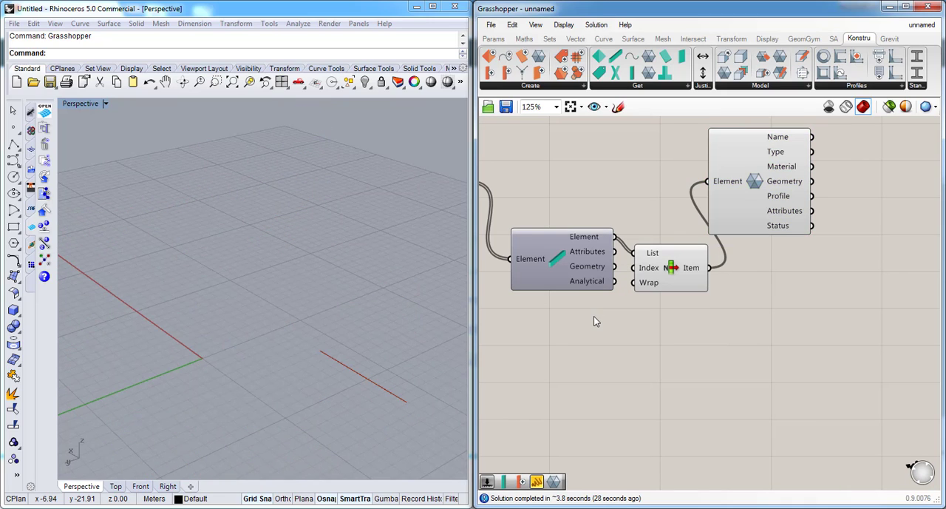
- Rearrange the List Item and Get Element components into a tidy row after the Beam component
drag(712, 212, 781, 240)
drag(684, 270, 687, 258)
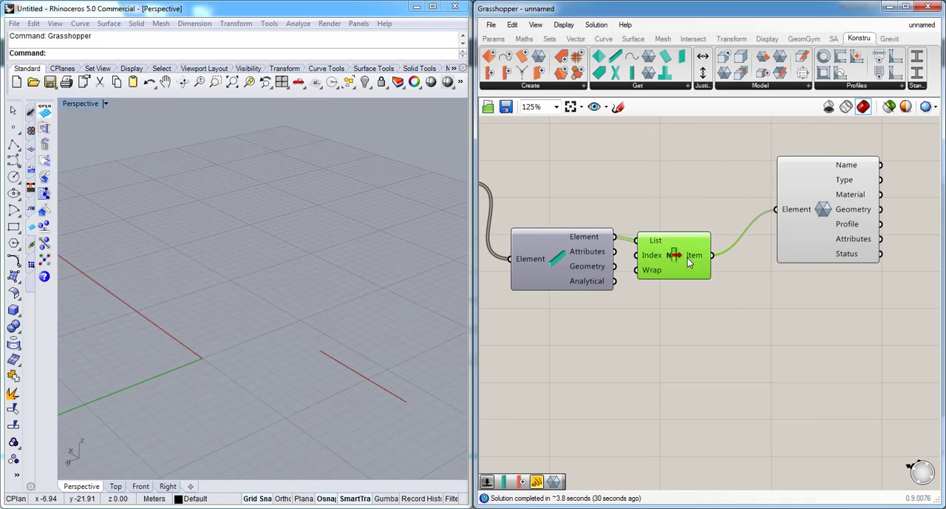
click(802, 251)
scroll(696, 157, down, 1)
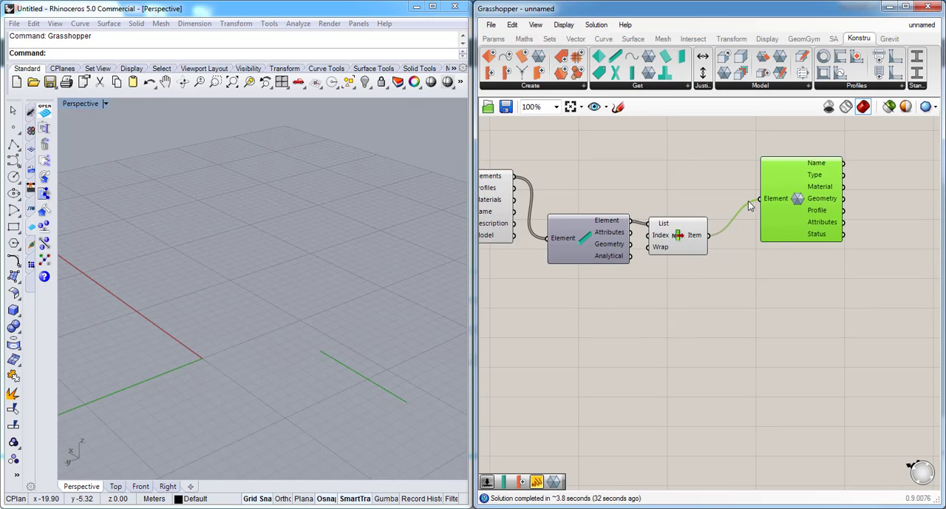
scroll(691, 205, up, 1)
scroll(690, 205, down, 1)
drag(812, 225, 780, 251)
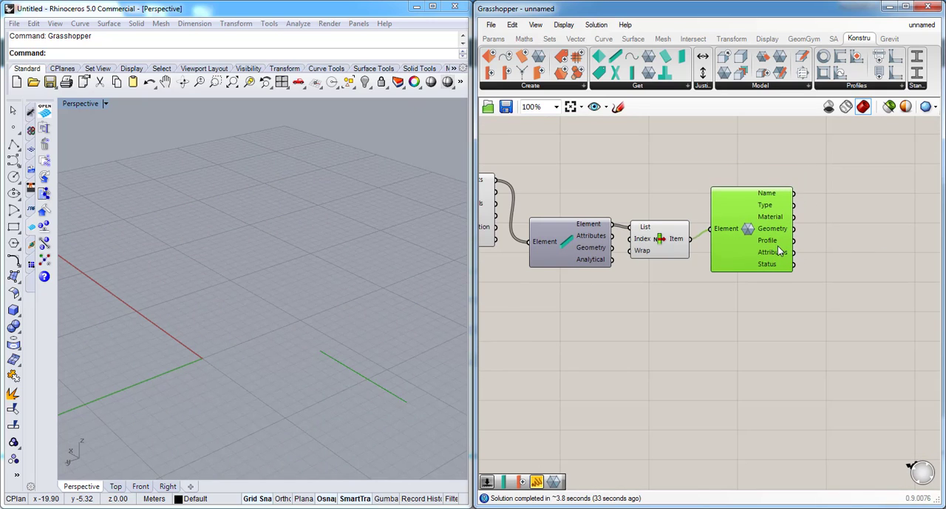
- Add an Update Element component below Get Element and wire the List Item's Item output into its Element input
click(755, 88)
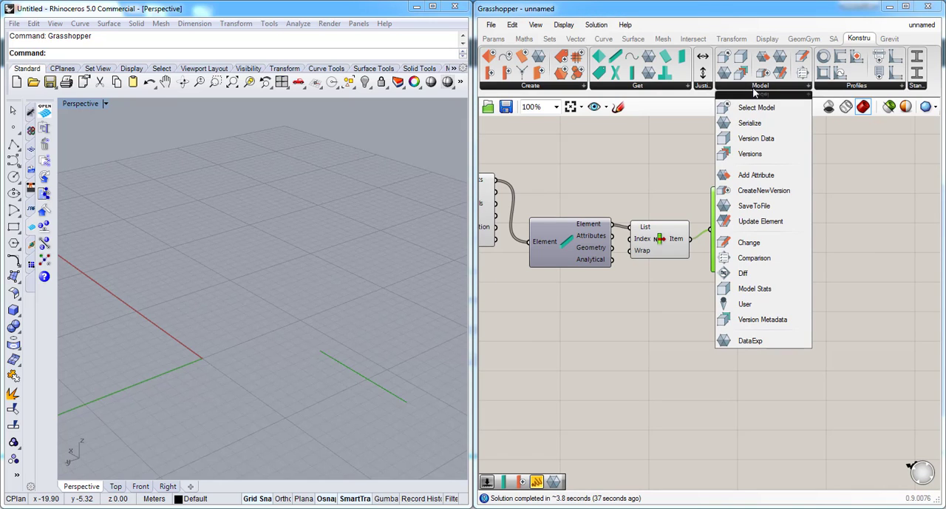
click(761, 221)
click(809, 346)
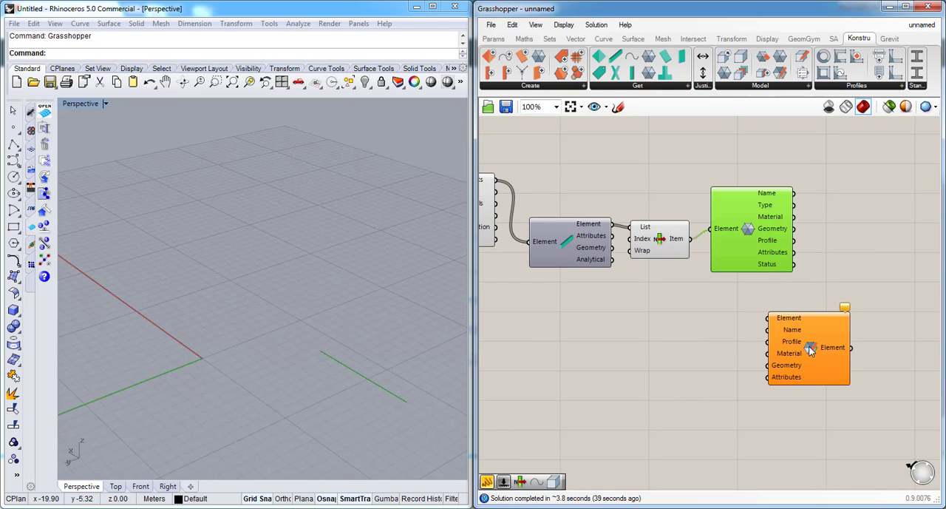
drag(811, 349, 813, 328)
drag(755, 248, 761, 230)
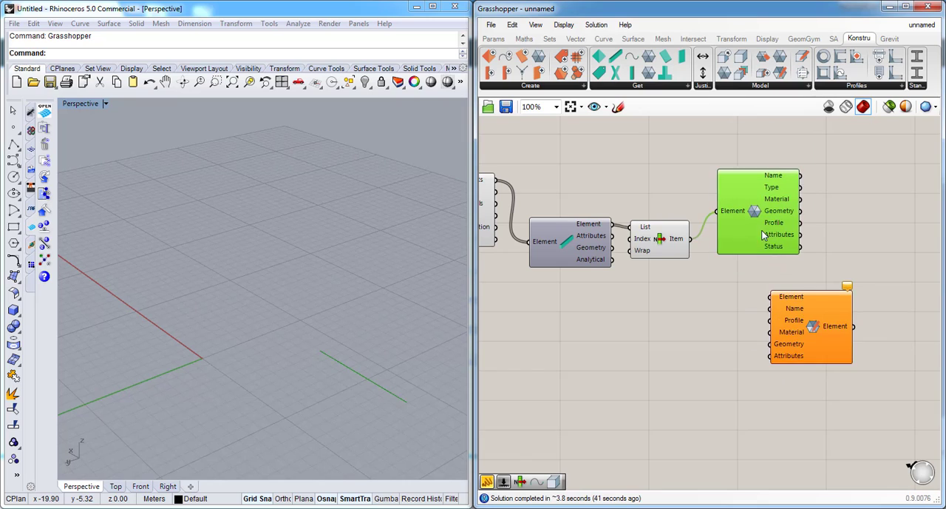
drag(813, 328, 759, 310)
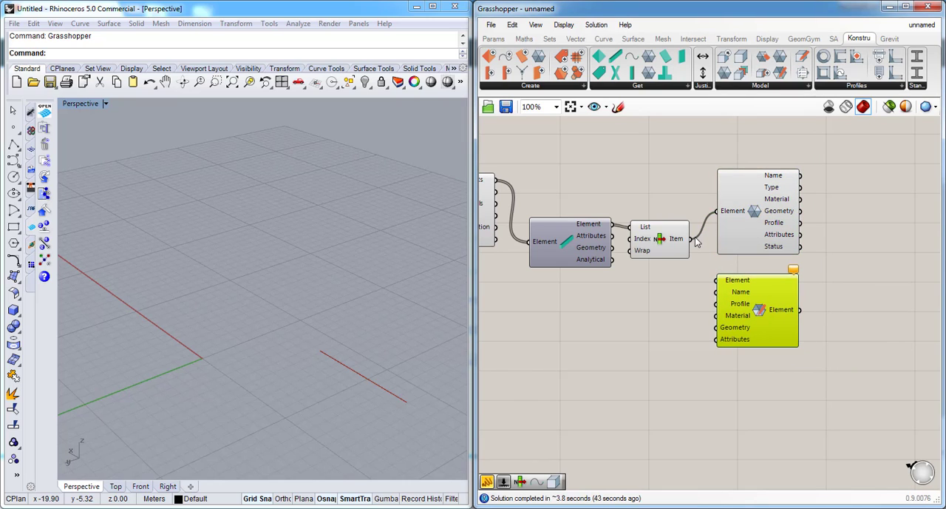
drag(692, 238, 717, 281)
drag(753, 329, 756, 333)
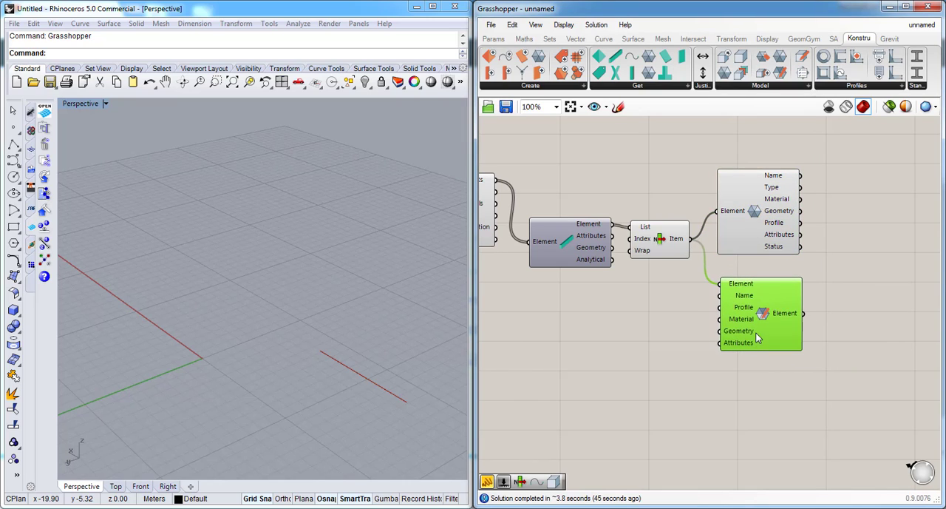
click(665, 312)
- Add a panel beside the Get Element component and connect its Profile output to display the selected beam's profile
scroll(740, 249, down, 2)
scroll(637, 246, up, 2)
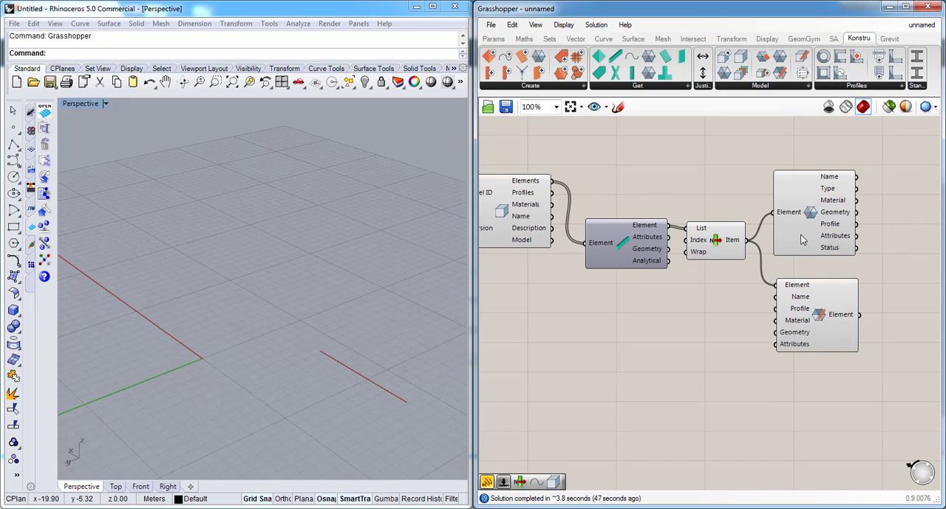
scroll(800, 234, down, 1)
scroll(881, 235, up, 2)
double_click(881, 244)
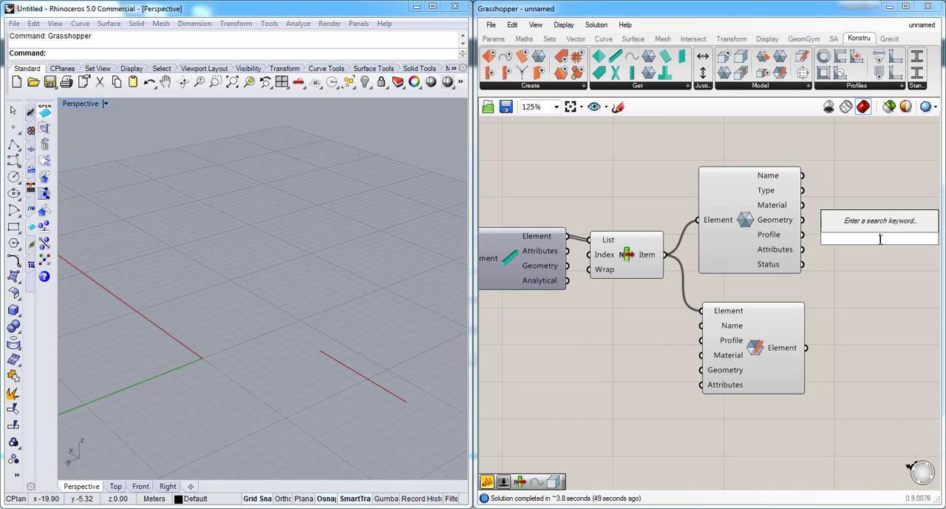
text(panel)
key(Return)
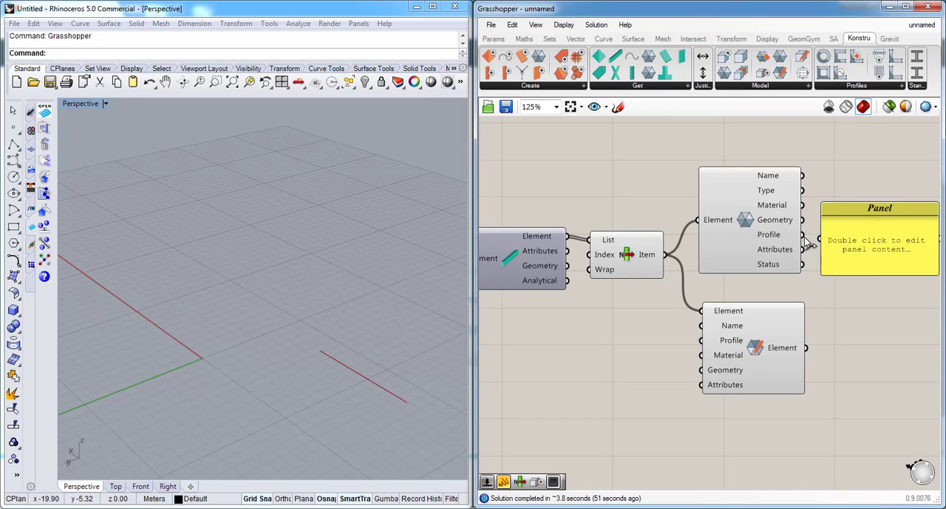
drag(802, 235, 822, 238)
click(879, 252)
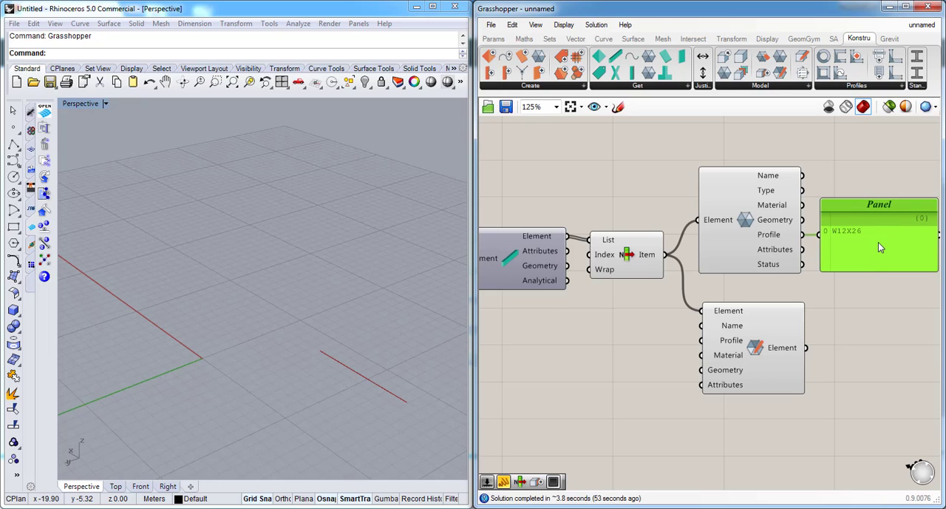
- Add a panel near the Version Data component, connect its Profiles output, and look through the model's profile list
scroll(879, 241, down, 2)
scroll(630, 202, up, 2)
double_click(629, 202)
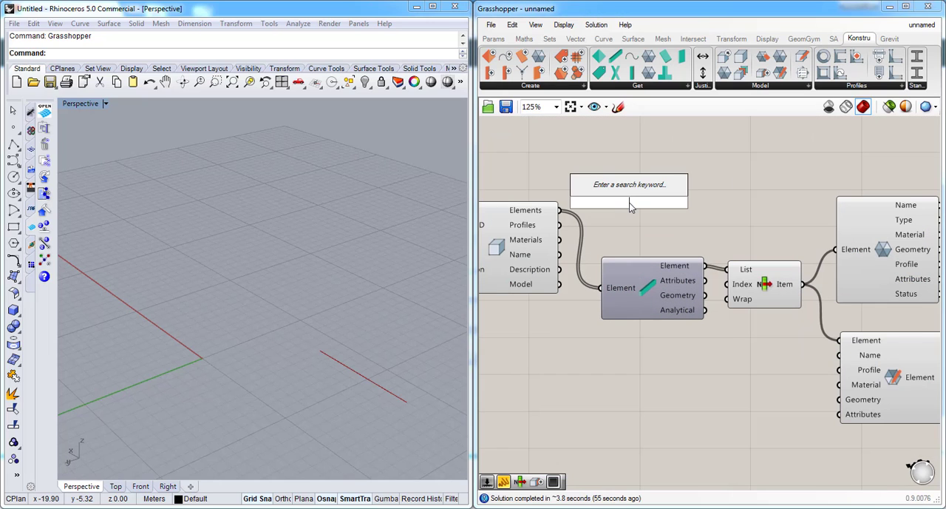
text(panel)
key(Return)
click(633, 208)
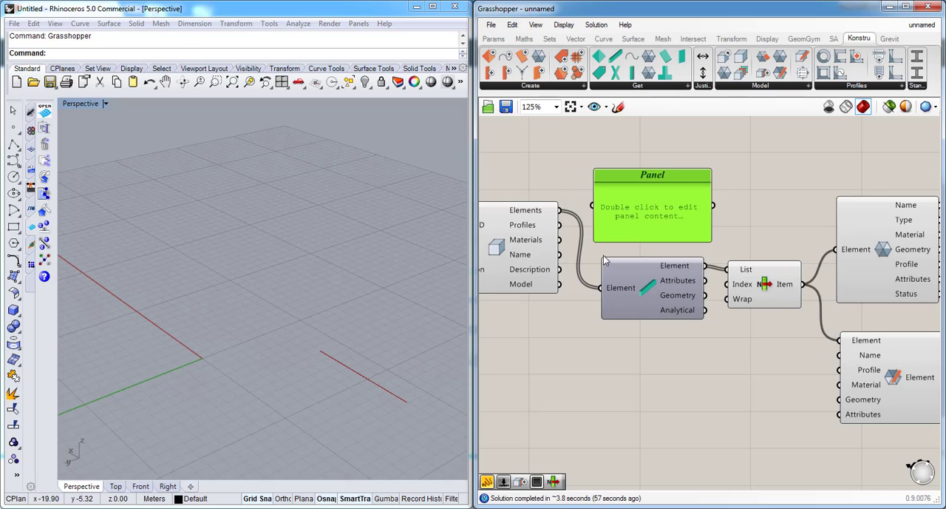
drag(560, 225, 593, 205)
drag(647, 218, 650, 212)
drag(714, 184, 714, 209)
click(743, 192)
- Add a Get Profile by Name component beside Update Element and wire its Profile output into Update Element's Profile input
scroll(740, 193, down, 1)
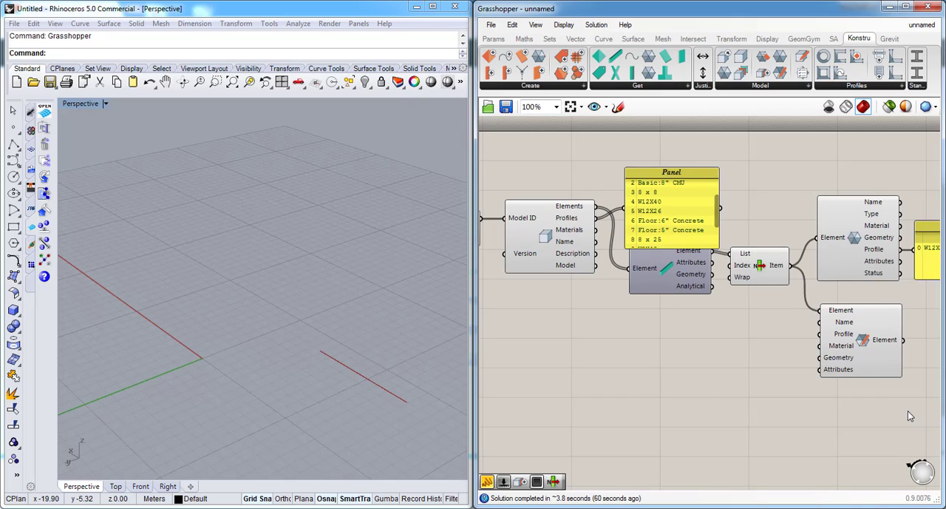
scroll(908, 410, up, 1)
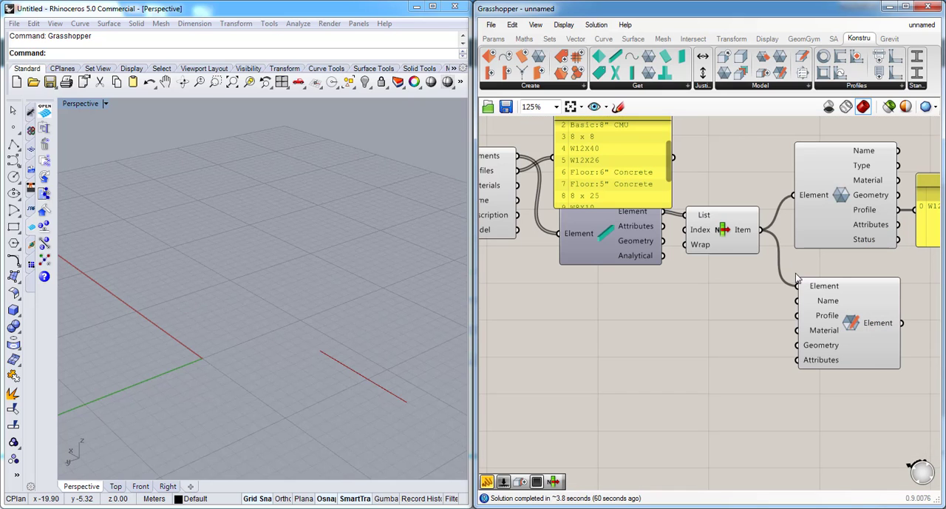
click(872, 89)
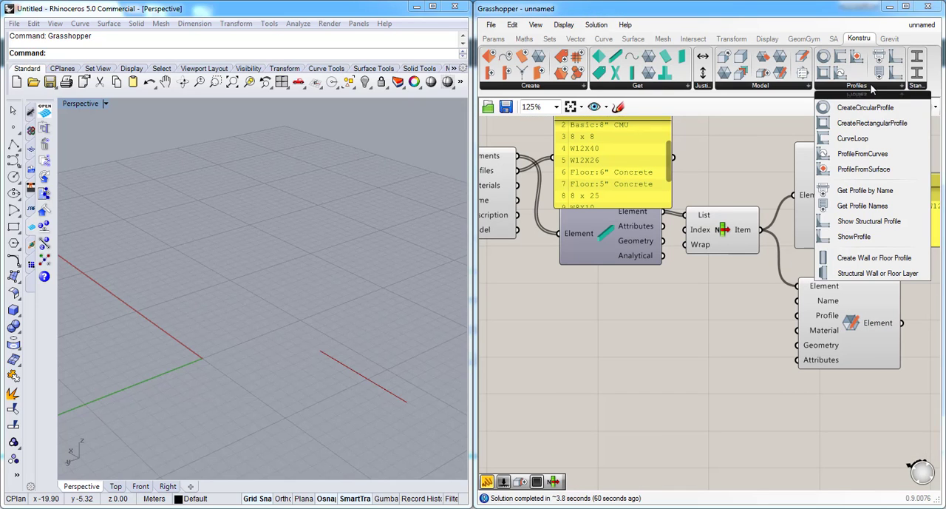
drag(865, 190, 683, 351)
click(776, 383)
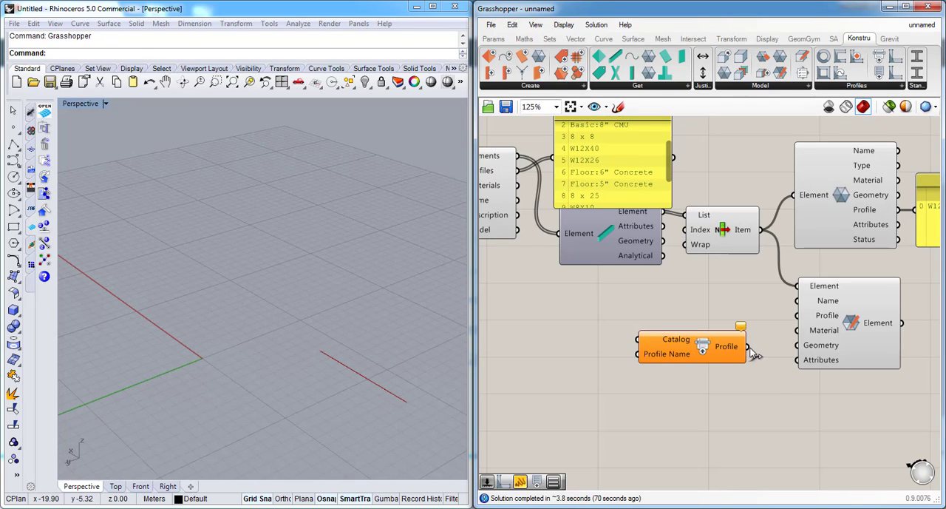
drag(748, 347, 797, 315)
drag(732, 346, 747, 318)
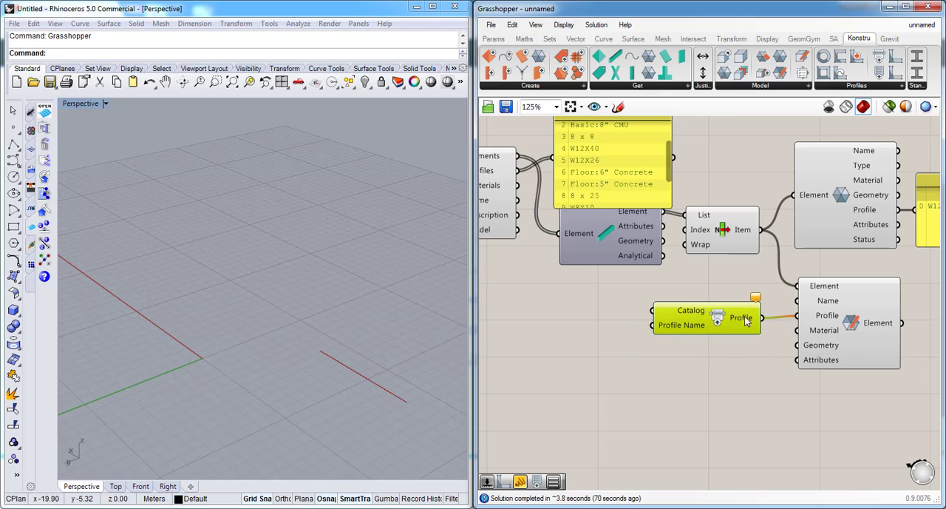
click(746, 348)
- Add a Get Profile Names component to the canvas, just before the Get Profile by Name component
click(891, 87)
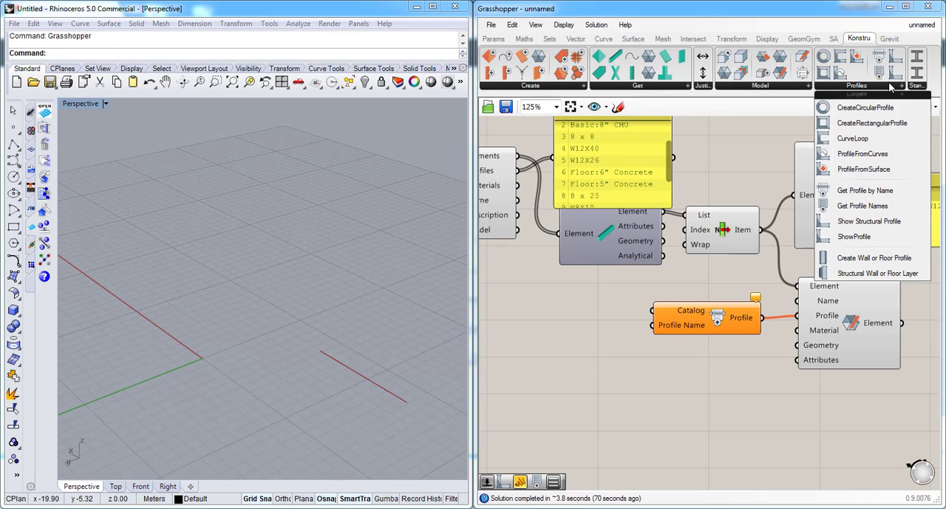
click(880, 207)
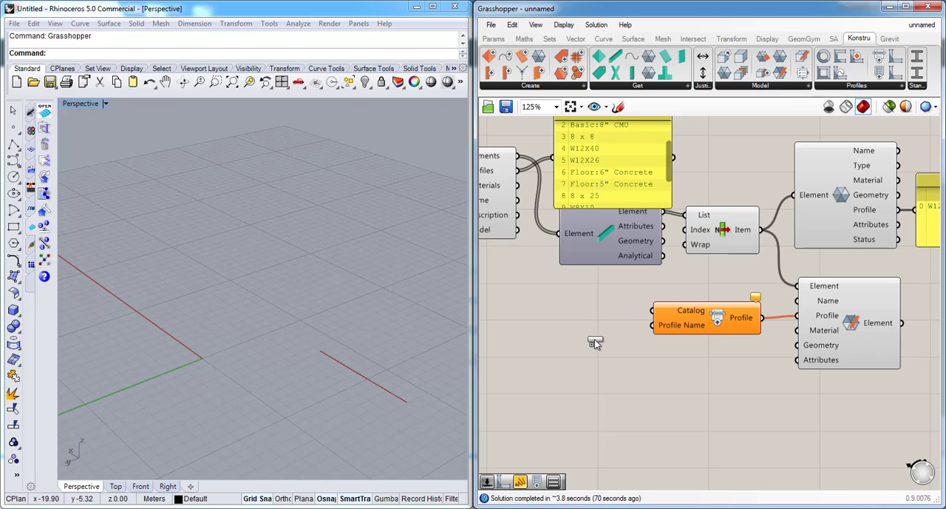
click(588, 343)
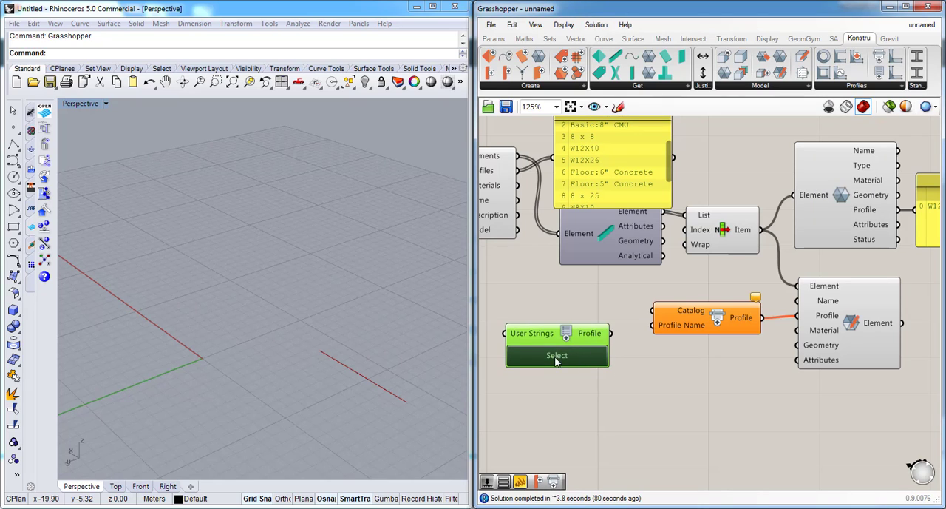
- Choose the Imperial WShape section W5X19 in Get Profile Names and connect its Profile output to the Profile Name input
click(557, 357)
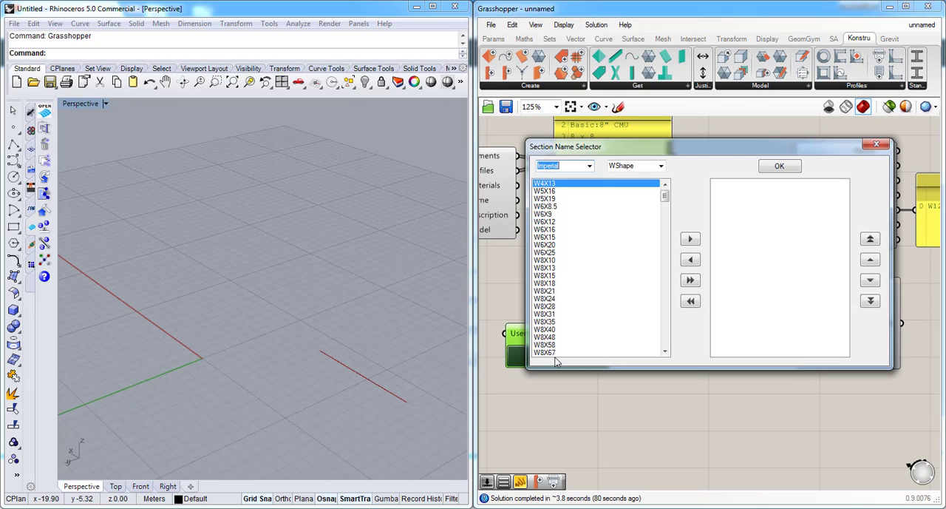
click(554, 199)
click(690, 239)
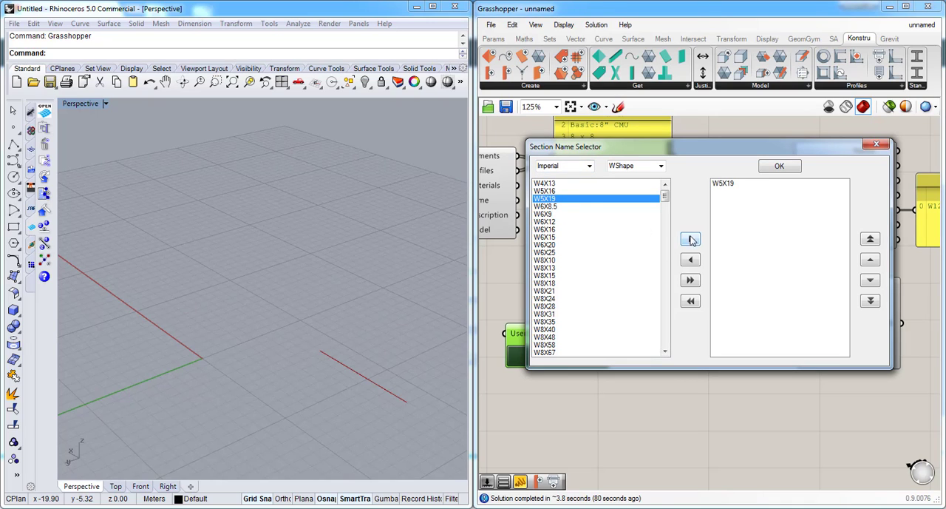
click(780, 167)
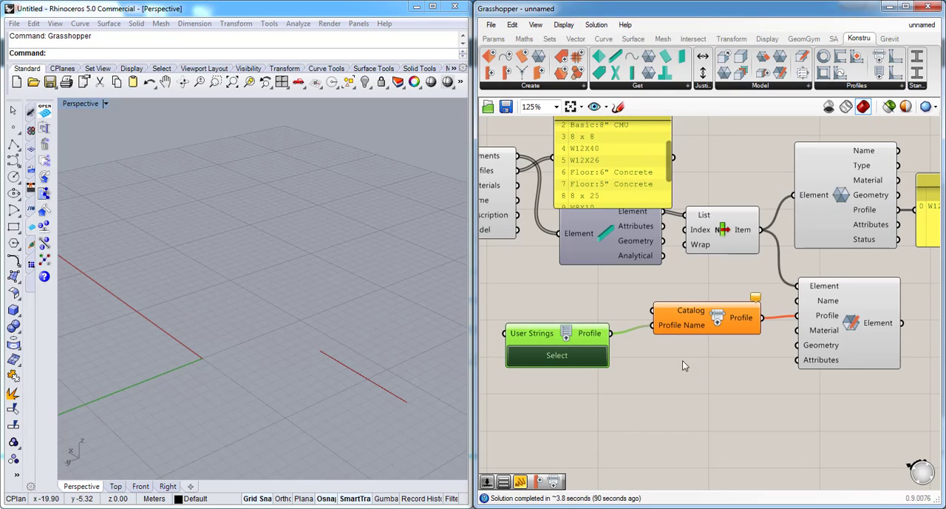
drag(580, 346, 597, 361)
click(718, 354)
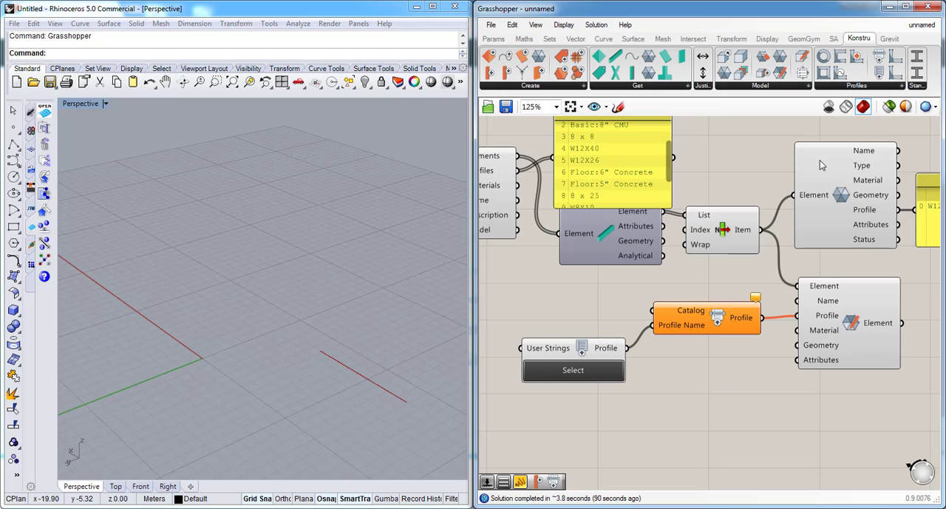
- Add a Section Catalog list set to US Imperial and connect it to the Catalog input of Get Profile by Name
click(924, 88)
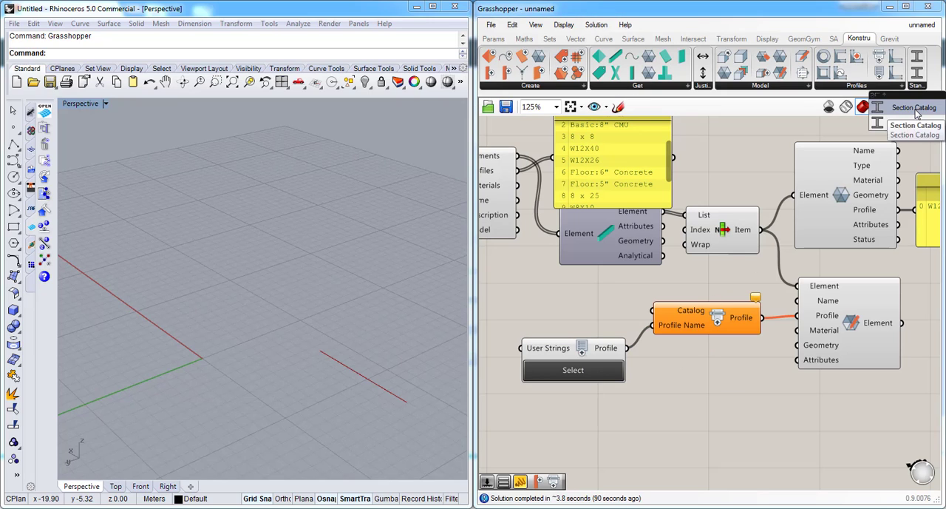
drag(914, 107, 654, 311)
click(544, 312)
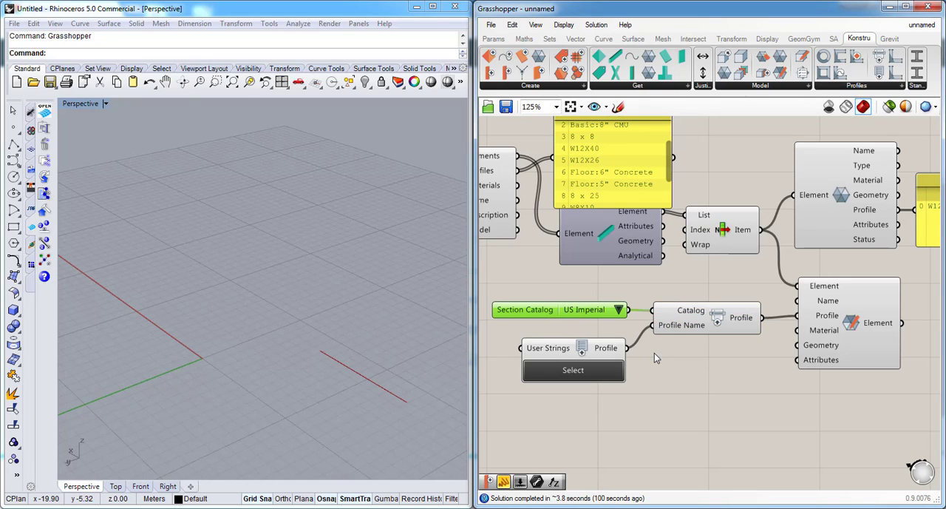
click(709, 313)
click(683, 274)
- Add a CreateNewVersion component beyond the beam profile panel and the Update Element component
scroll(664, 265, down, 3)
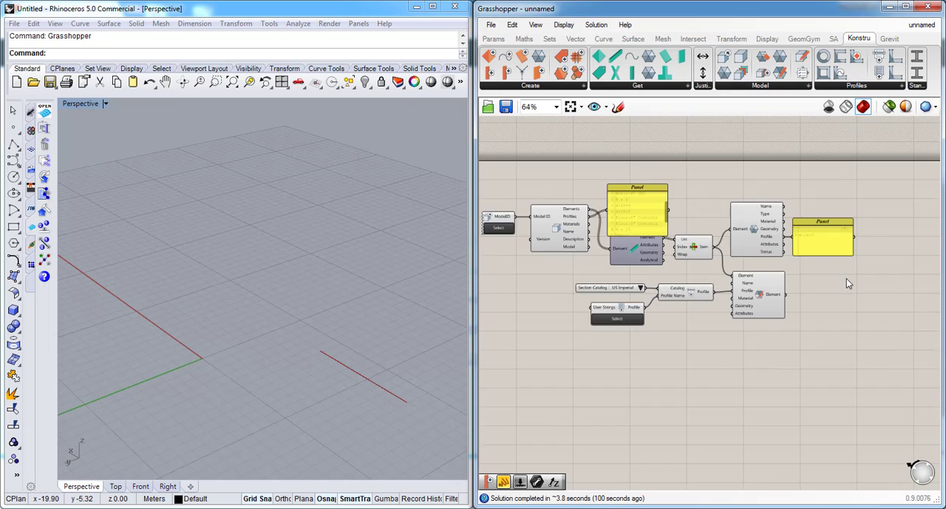
scroll(847, 278, up, 2)
scroll(603, 305, down, 1)
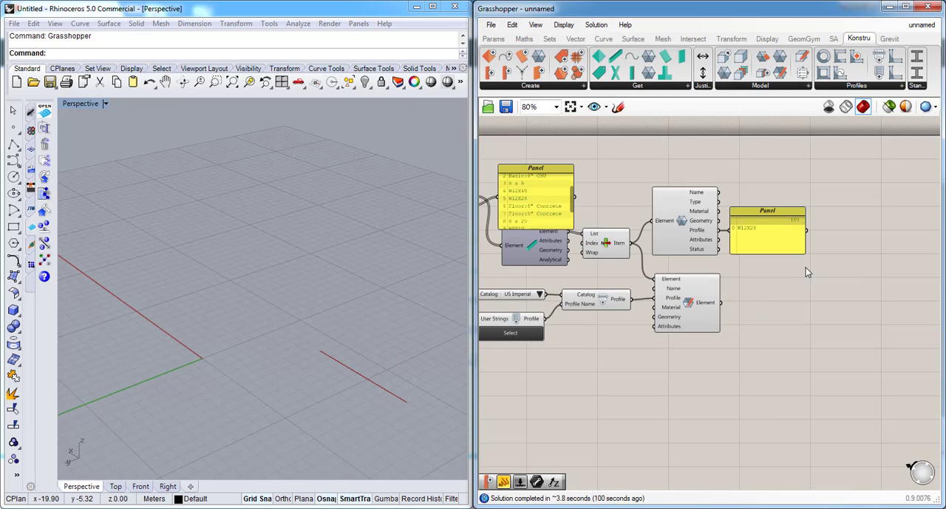
scroll(639, 301, down, 2)
scroll(862, 276, up, 3)
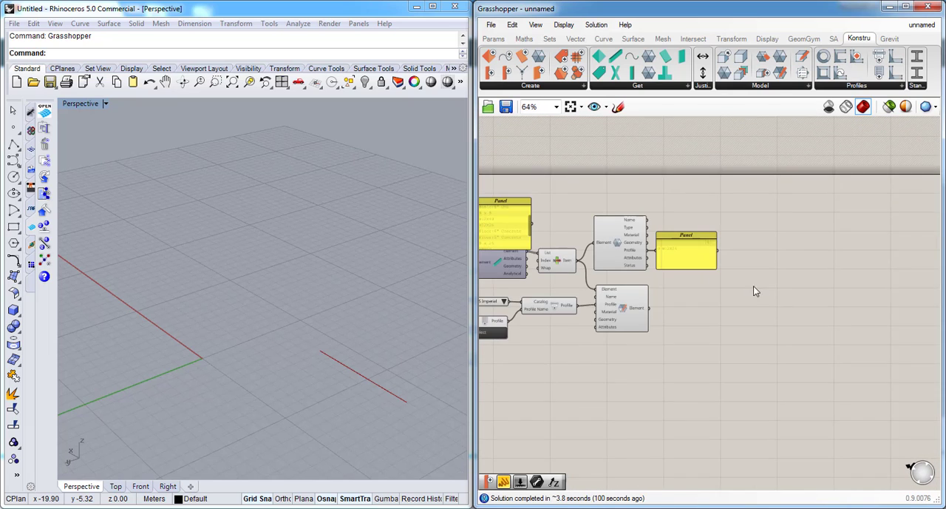
click(789, 89)
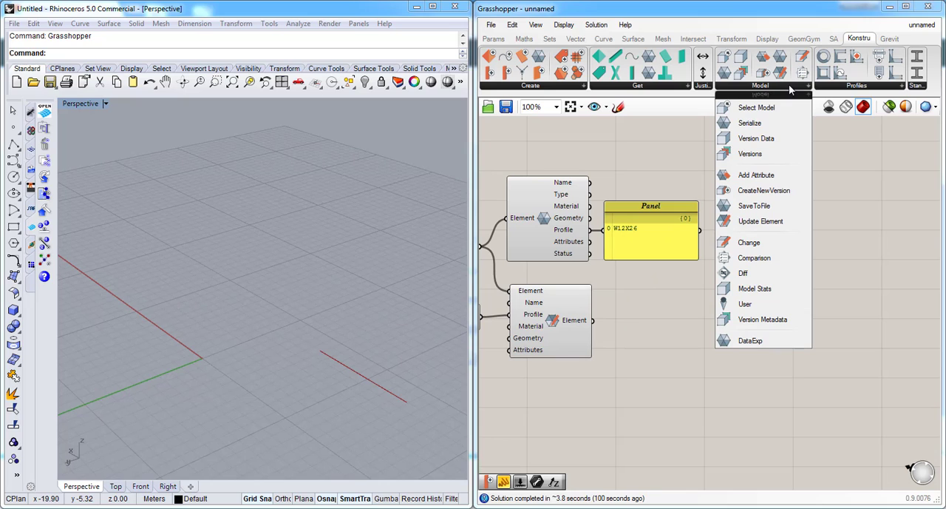
click(772, 194)
click(766, 296)
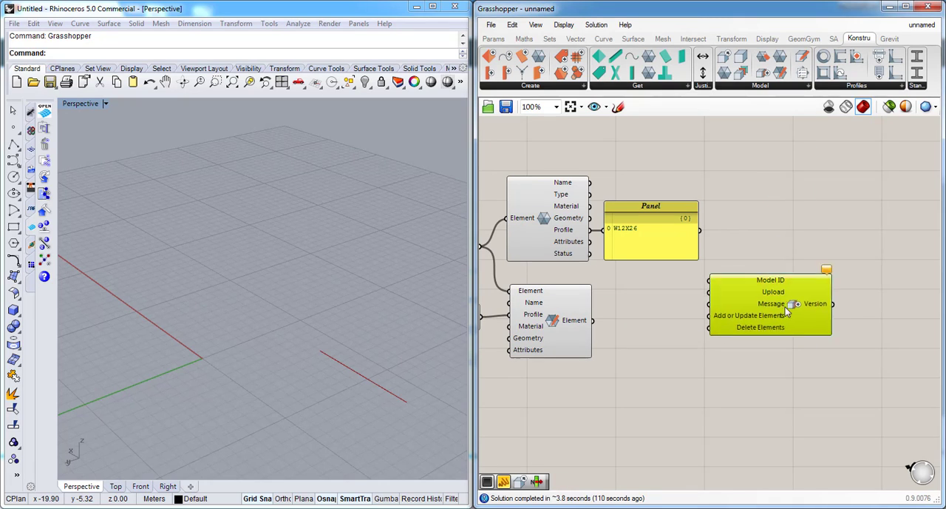
drag(785, 307, 804, 275)
- Wire the Select Model component's ModelID output into CreateNewVersion's Model ID input
scroll(806, 266, down, 3)
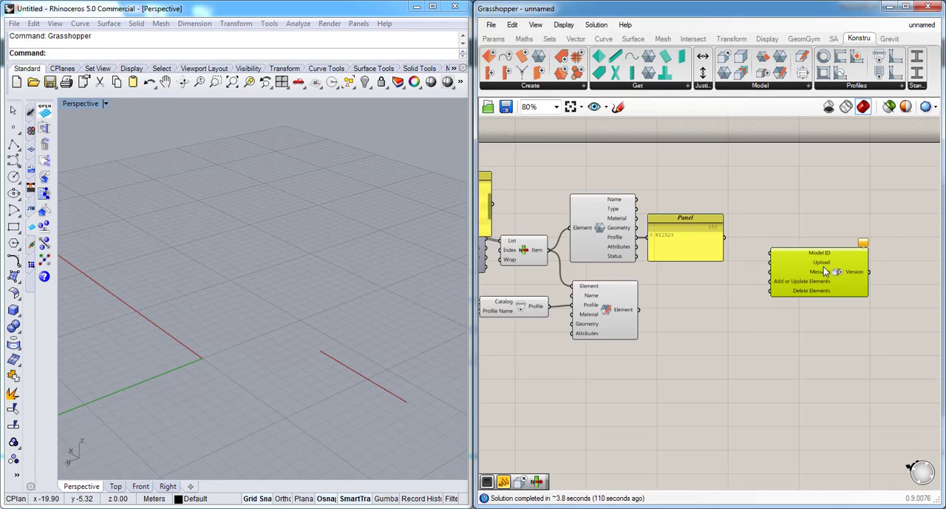
scroll(518, 225, up, 2)
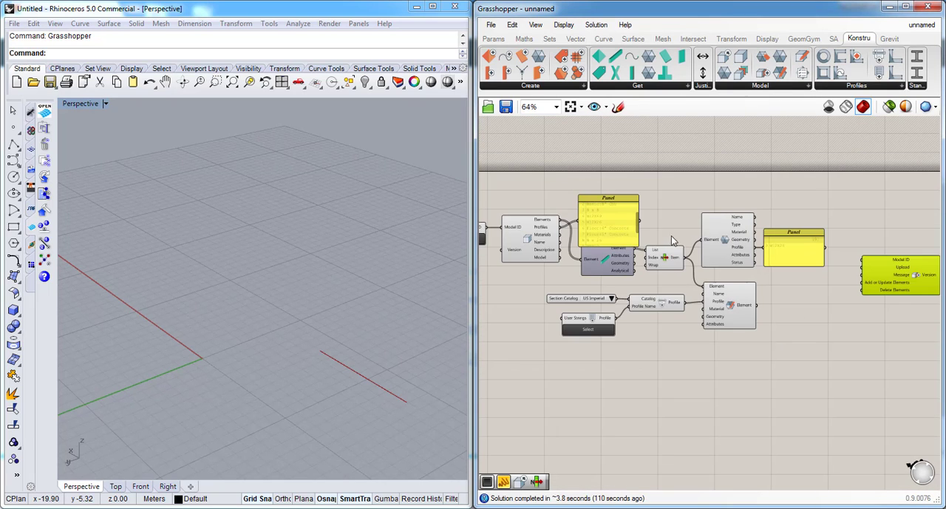
drag(488, 235, 863, 262)
scroll(827, 304, down, 2)
scroll(767, 305, up, 5)
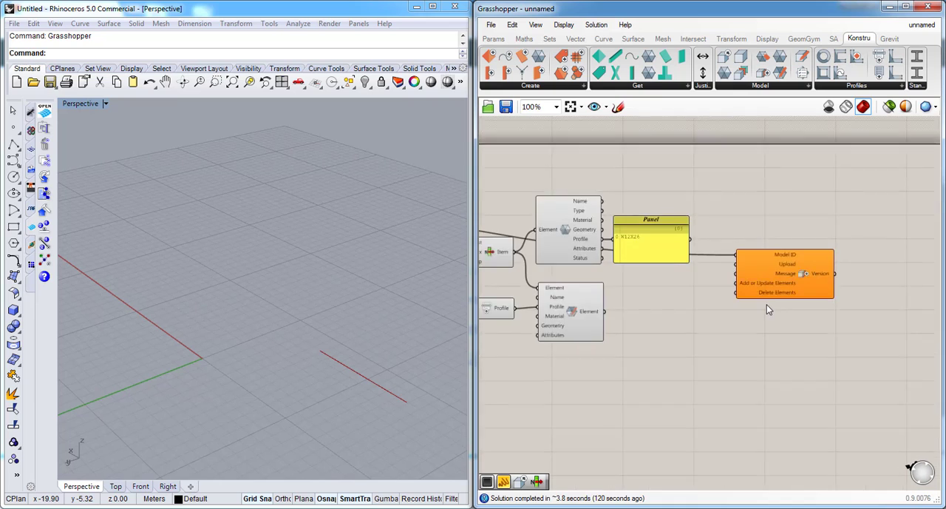
- Add a Button component beside CreateNewVersion and connect it to the Upload input
scroll(716, 266, down, 1)
double_click(647, 271)
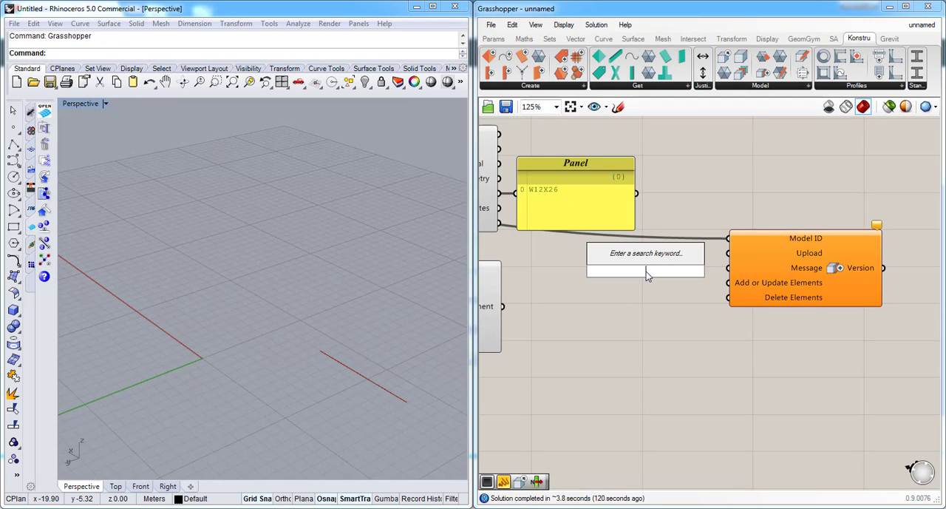
text(button)
key(Return)
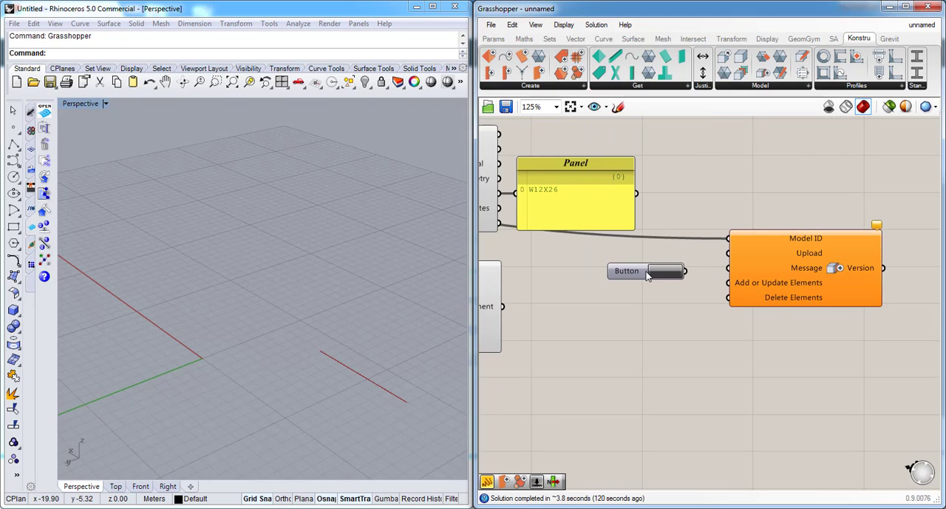
drag(686, 271, 729, 253)
drag(637, 283, 634, 269)
- Add a panel containing "Change section size" and connect it to CreateNewVersion's Message input
double_click(640, 360)
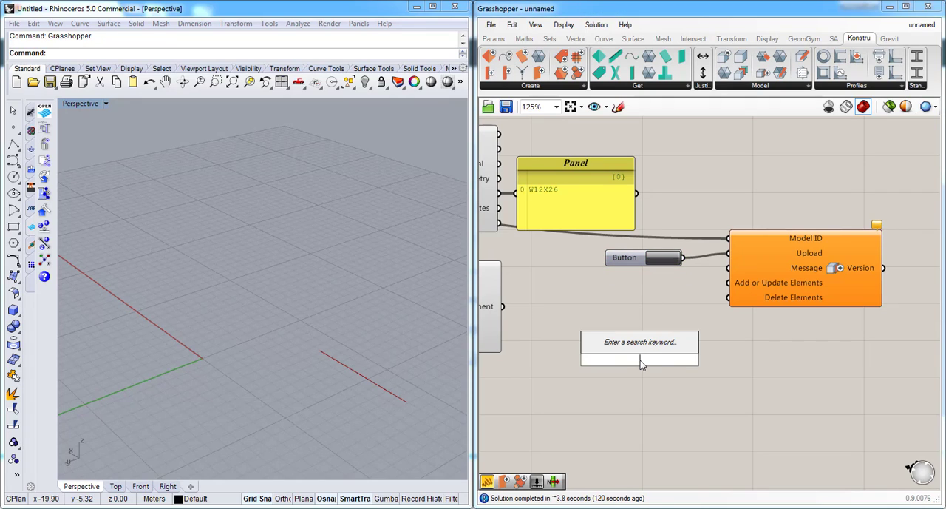
text("Change )
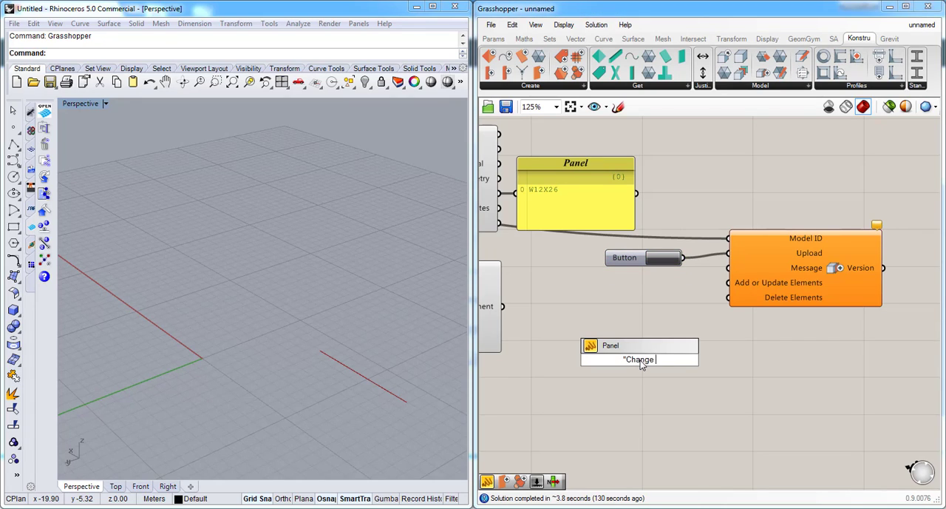
text(section size)
key(Return)
drag(699, 360, 723, 271)
click(655, 326)
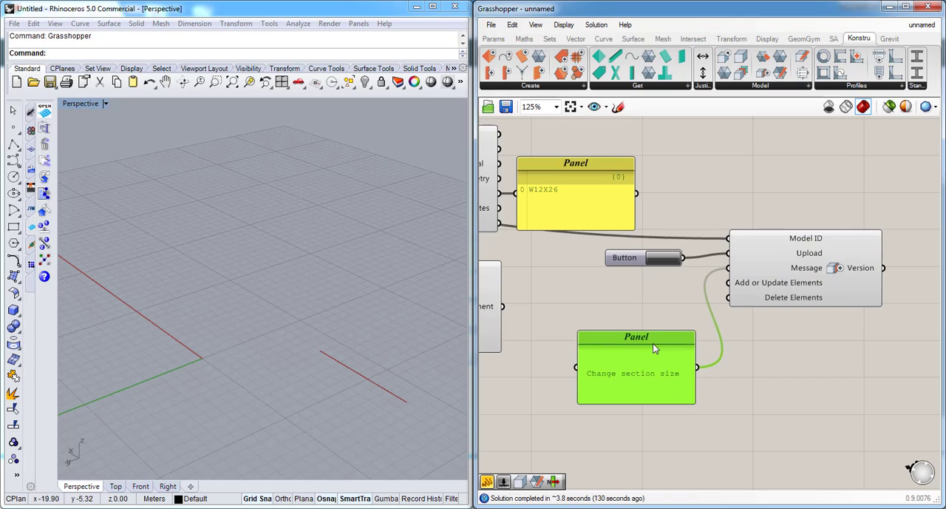
click(763, 361)
- Wire Update Element's Element output into the Add or Update Elements input of CreateNewVersion
scroll(769, 356, down, 1)
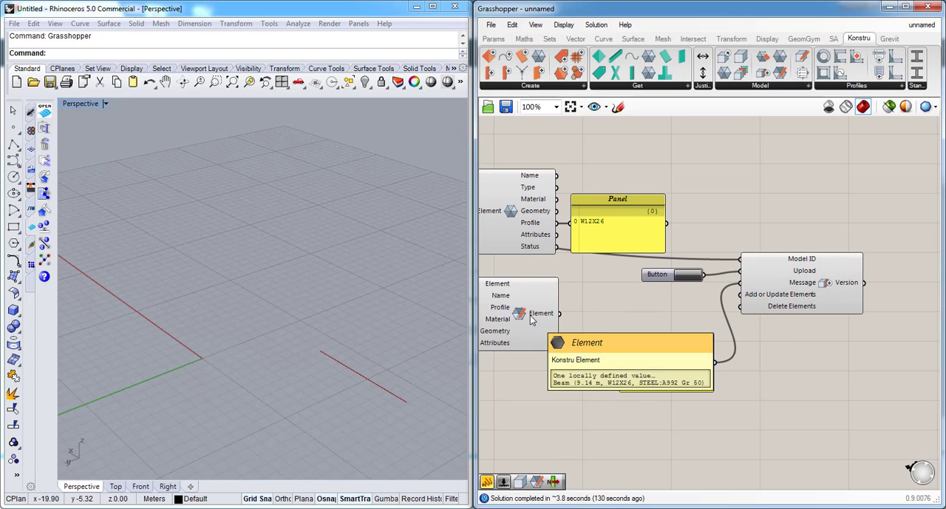
drag(560, 314, 741, 295)
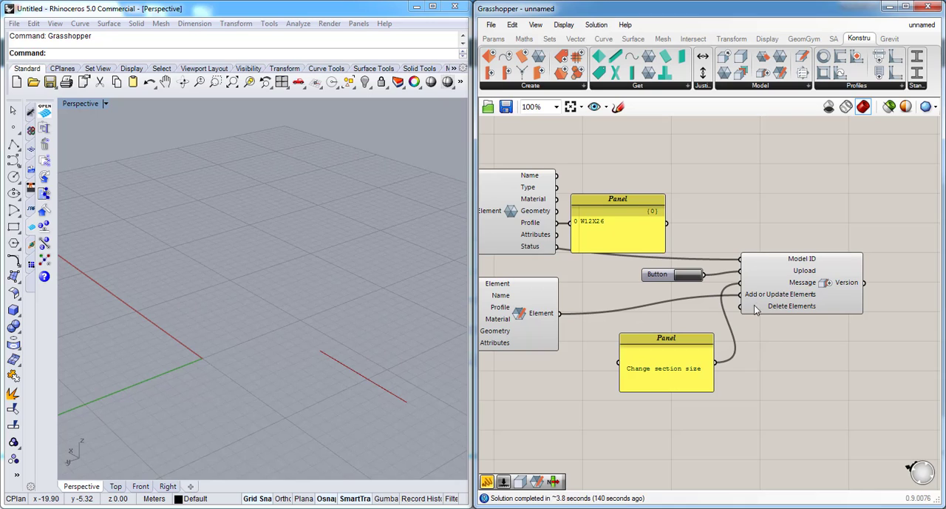
mouse_move(760, 299)
- Trigger the upload of the new model version with the Button component to start the change review
scroll(791, 352, down, 1)
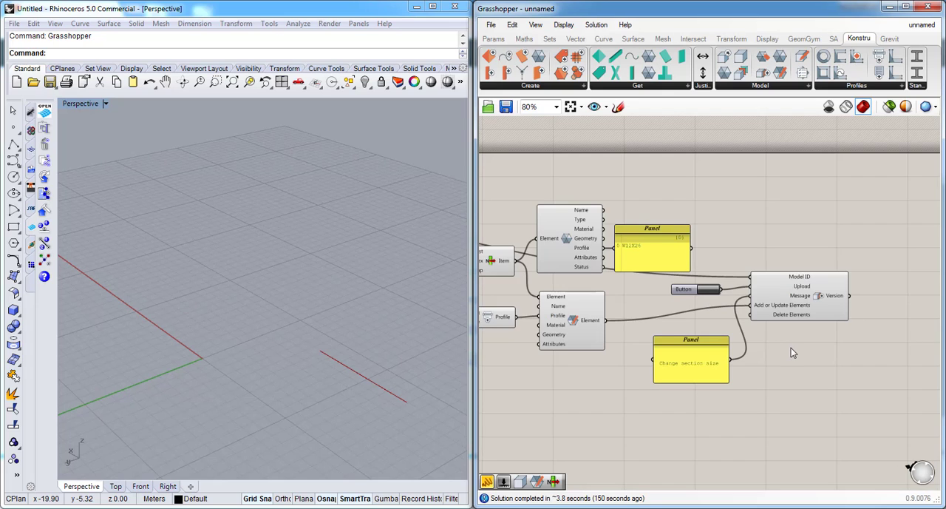
scroll(792, 352, up, 1)
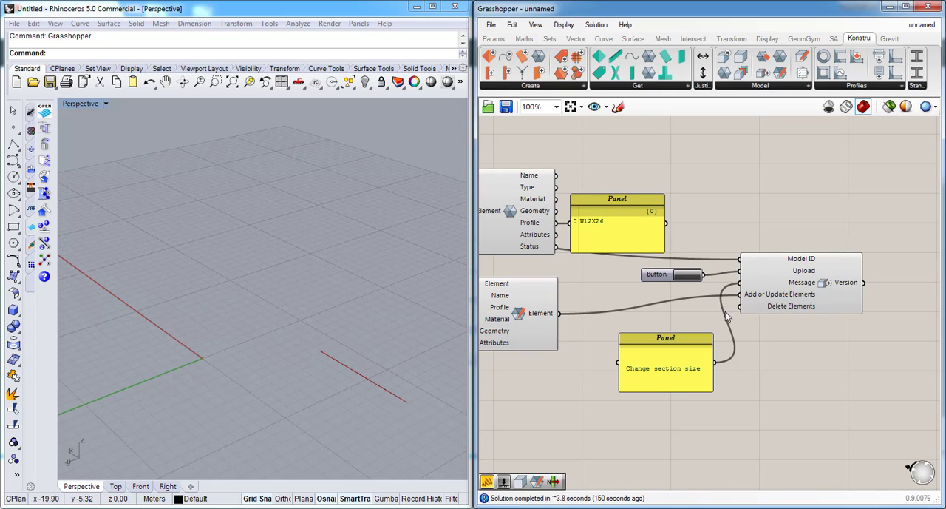
click(686, 275)
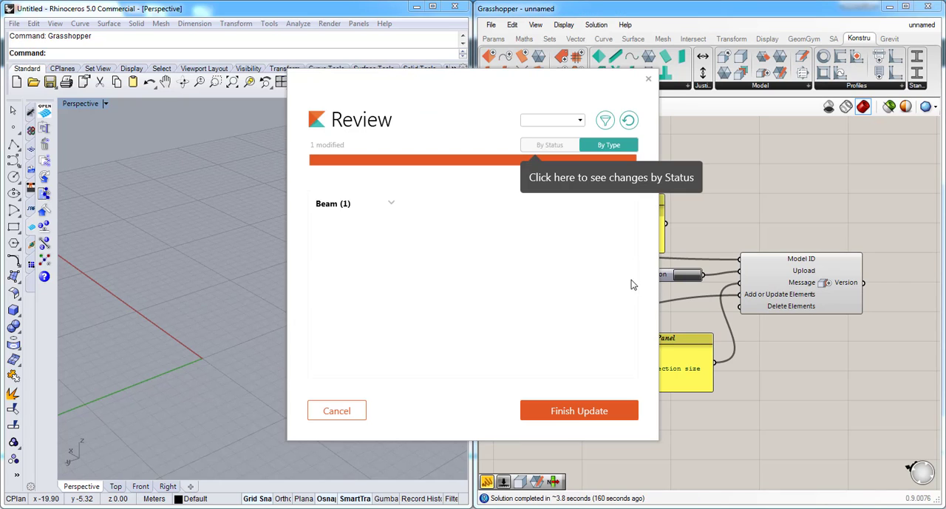
- Expand the Beam entry in the review and examine the before and after details of its profile change
click(392, 204)
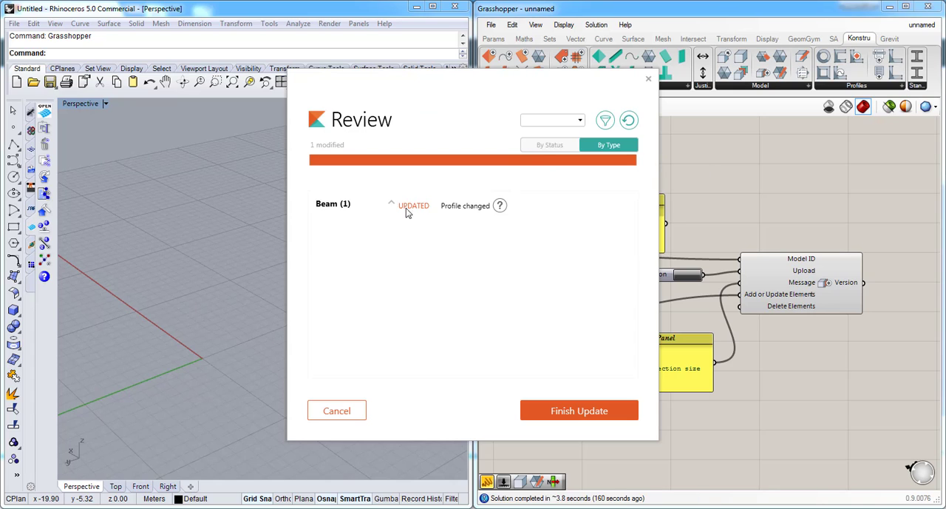
click(500, 207)
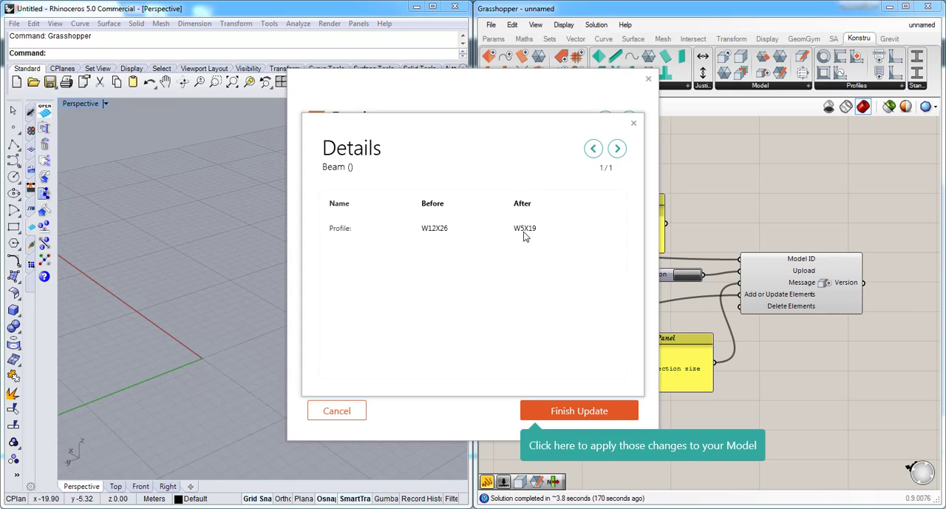
click(633, 124)
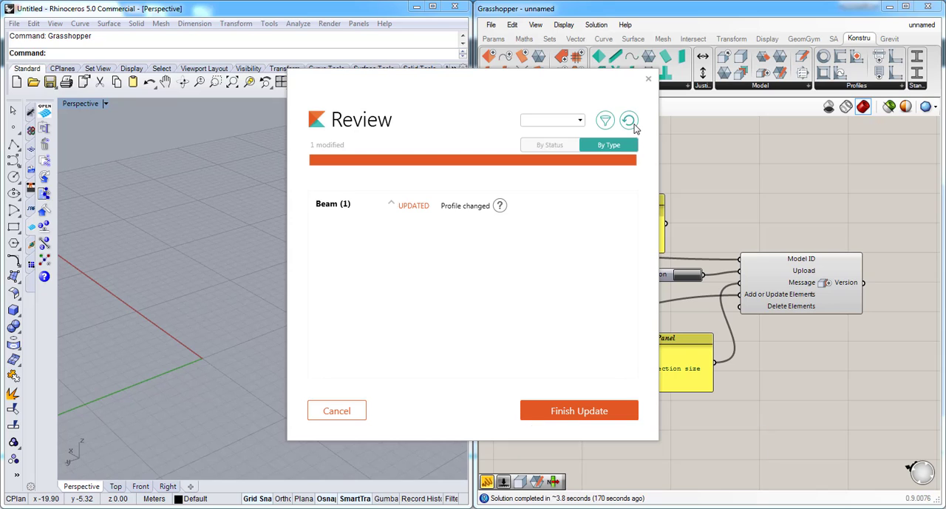
- Finish the update to upload the new version and view the uploaded model in the Konstru web viewer
click(589, 412)
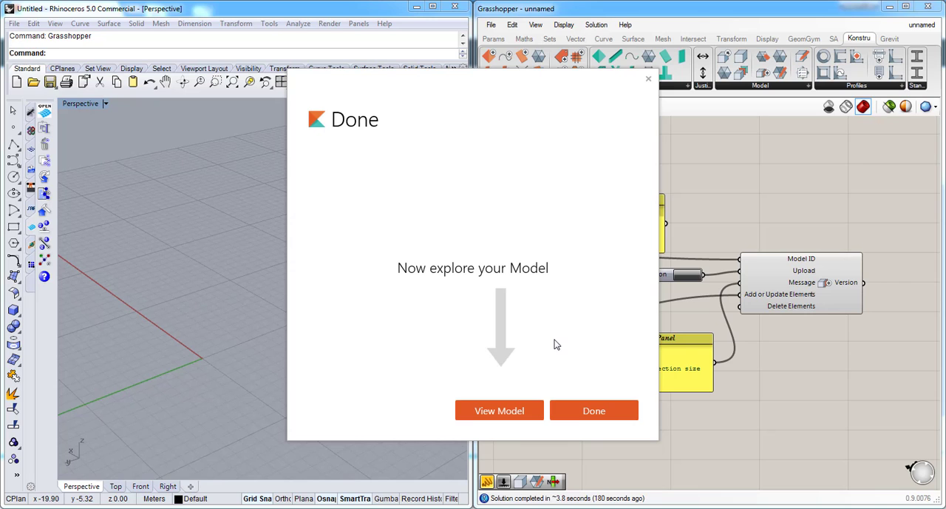
click(504, 406)
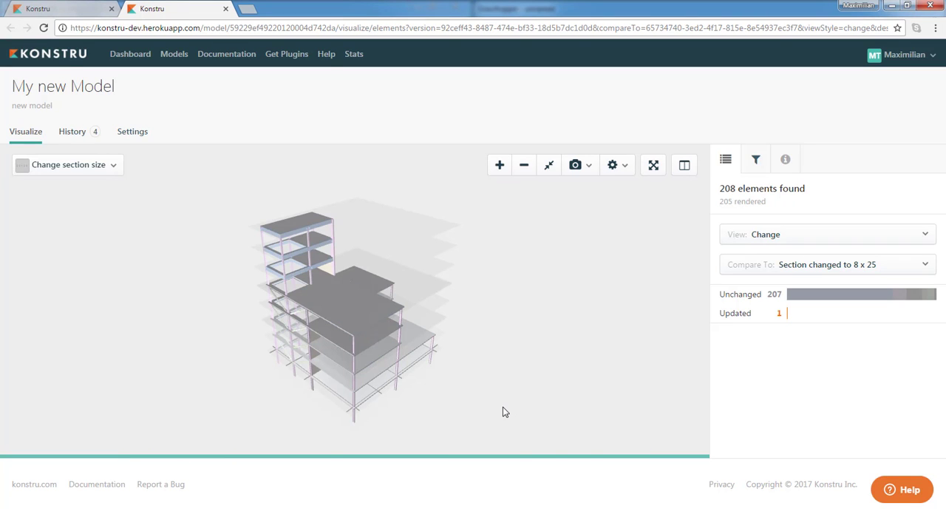
- Filter the change comparison to the updated Beam and examine its element details and profile attribute change in the model
drag(473, 342, 503, 361)
scroll(403, 366, up, 4)
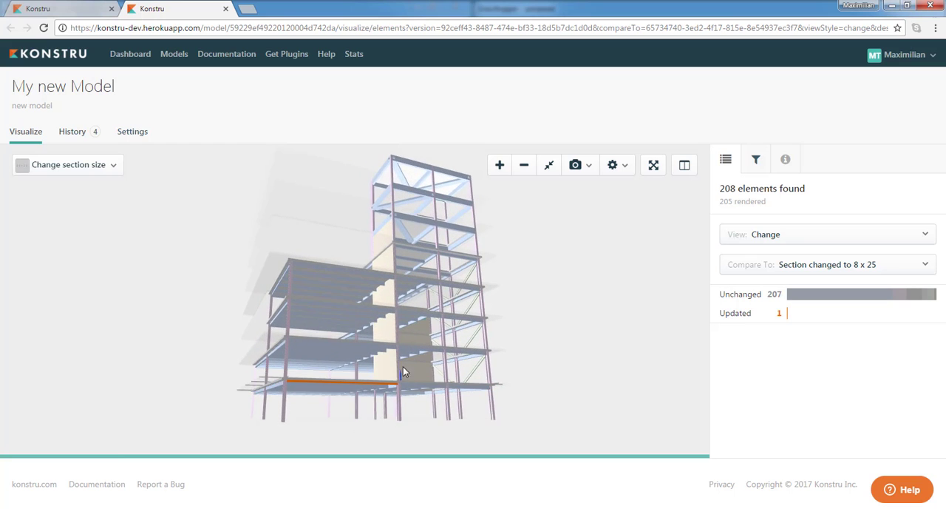
scroll(411, 359, up, 4)
click(788, 316)
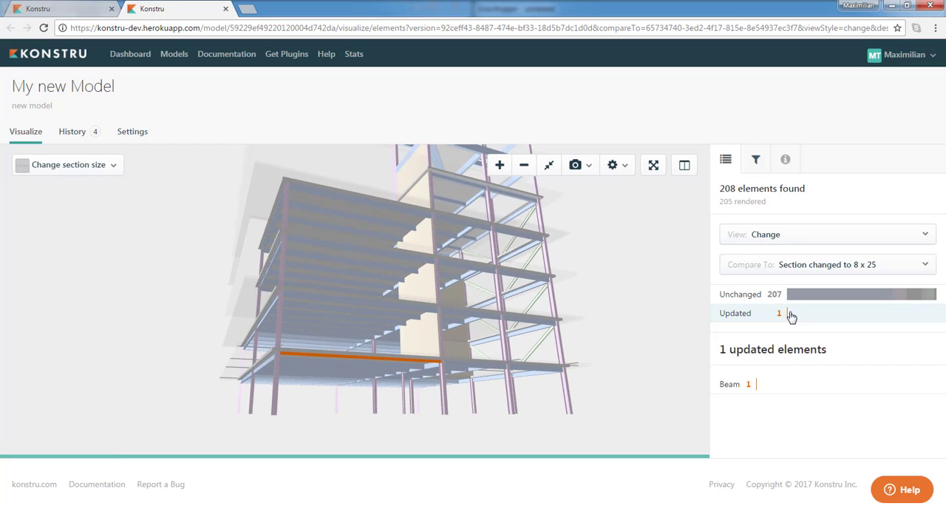
click(786, 376)
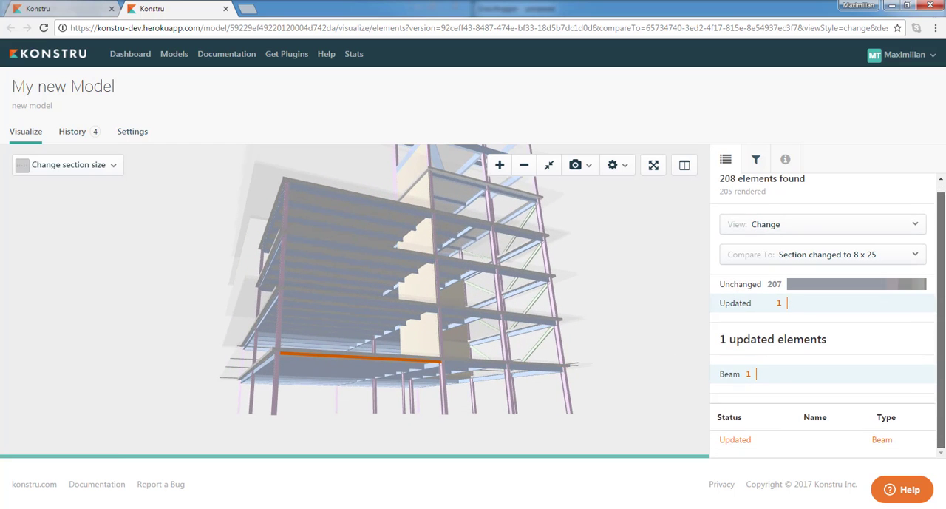
click(774, 440)
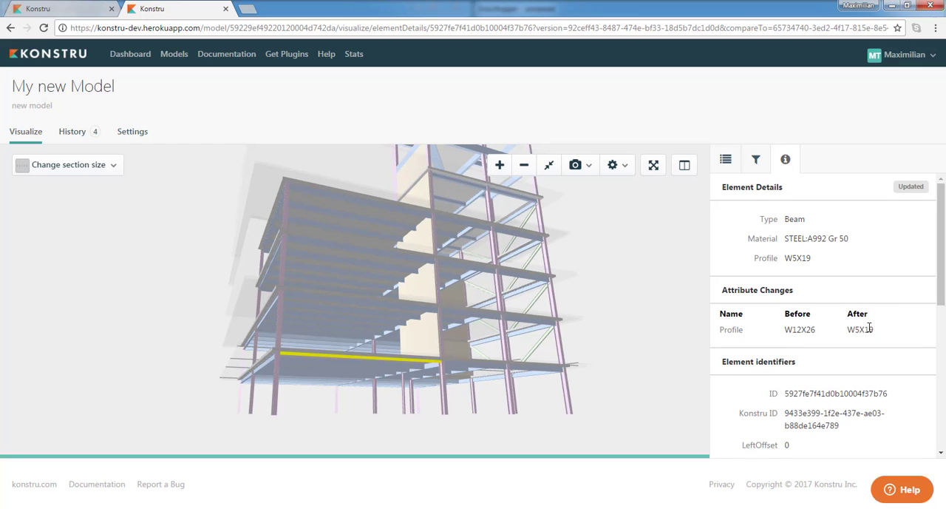
drag(553, 307, 582, 313)
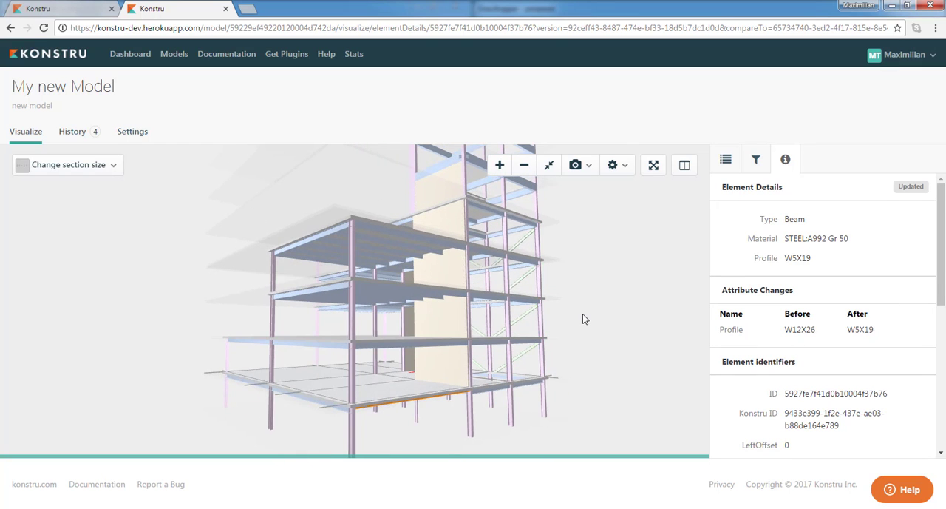